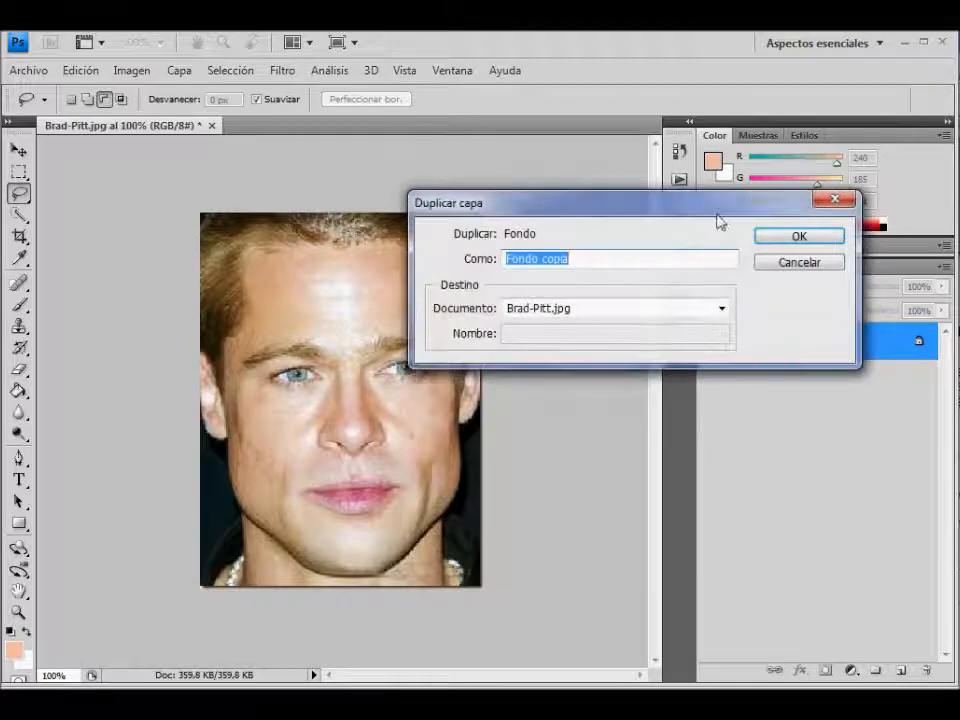
# - Duplicate the background layer as Fondo copia and heal the cheek blemishes on it with the Spot Healing Brush
pyautogui.click(762, 237)
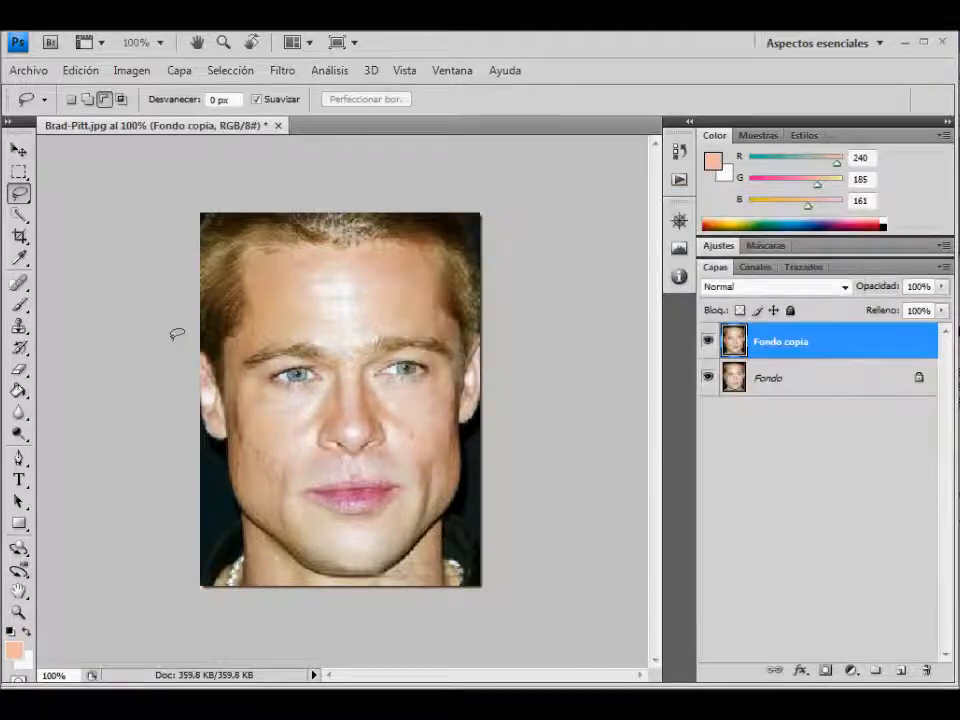
pyautogui.click(17, 287)
pyautogui.click(93, 286)
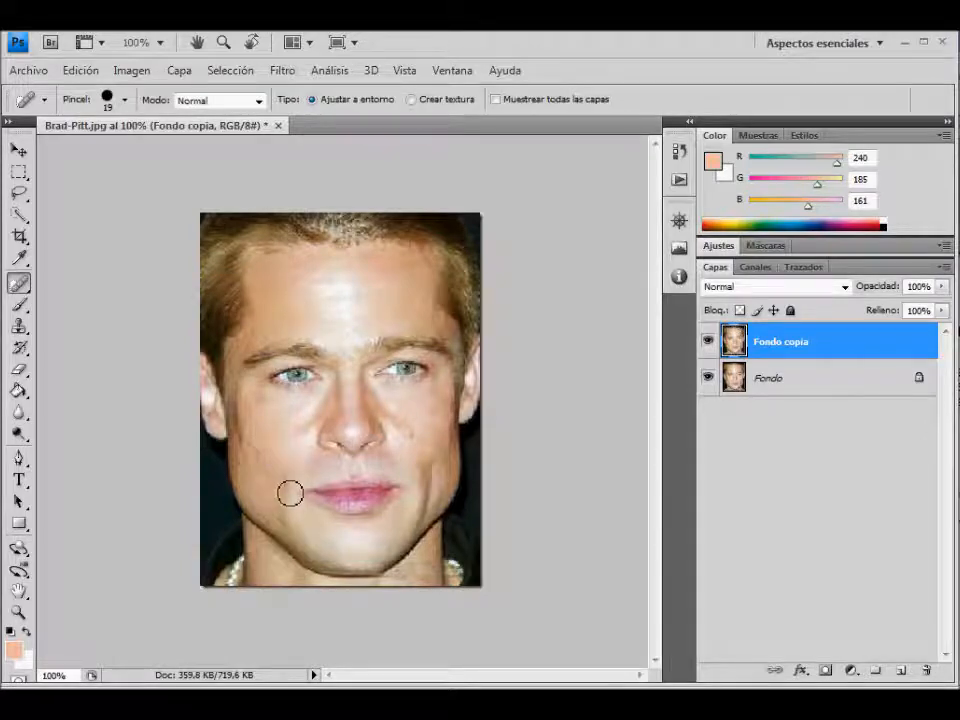
pyautogui.click(268, 467)
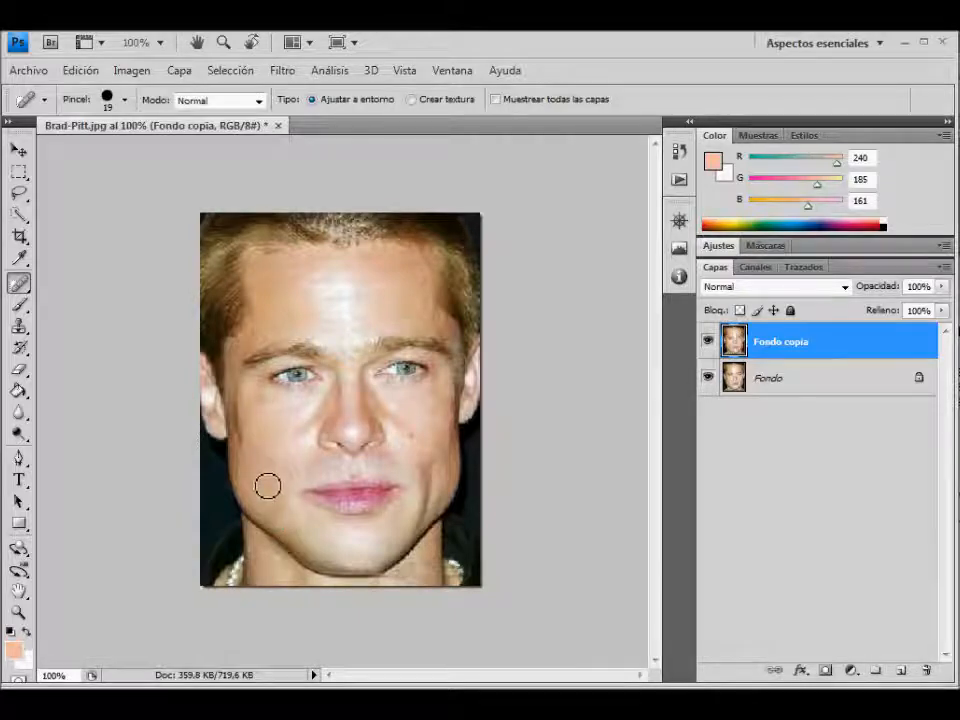
# - Set the healing brush's hardness to 46% and heal the remaining spots on both cheeks
pyautogui.click(126, 101)
pyautogui.moveTo(202, 185); pyautogui.dragTo(195, 185)
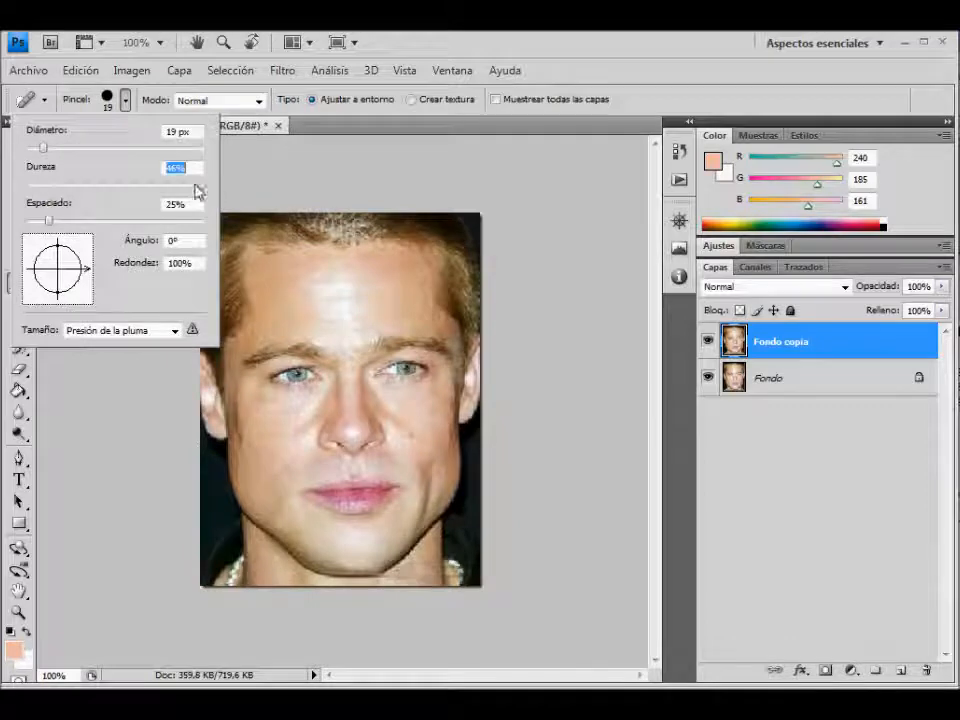
pyautogui.click(418, 446)
pyautogui.click(416, 443)
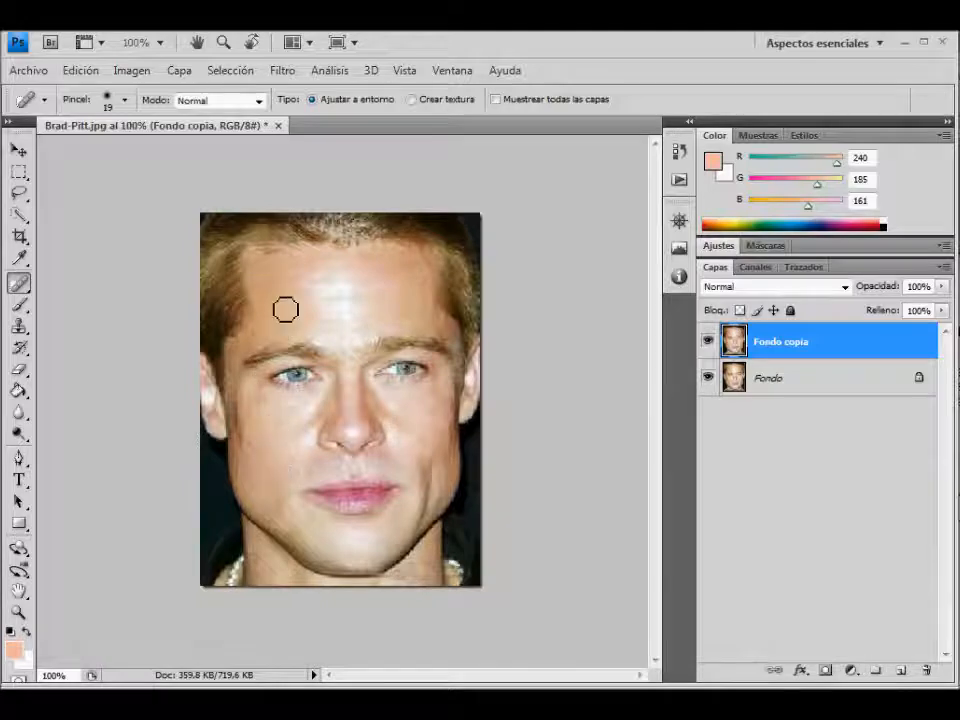
pyautogui.click(250, 453)
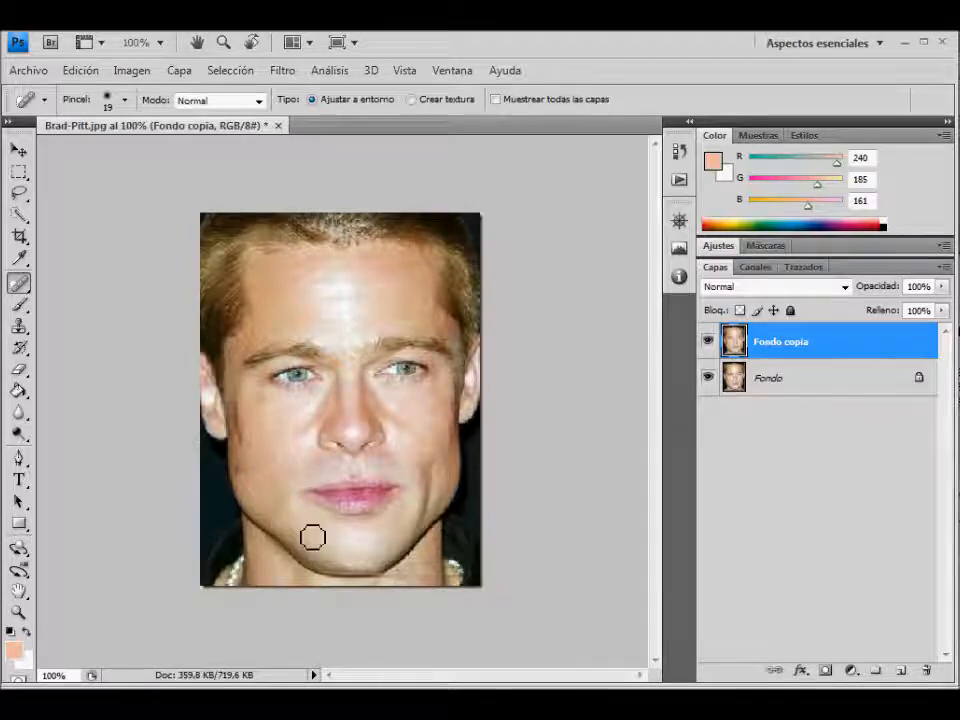
pyautogui.click(446, 434)
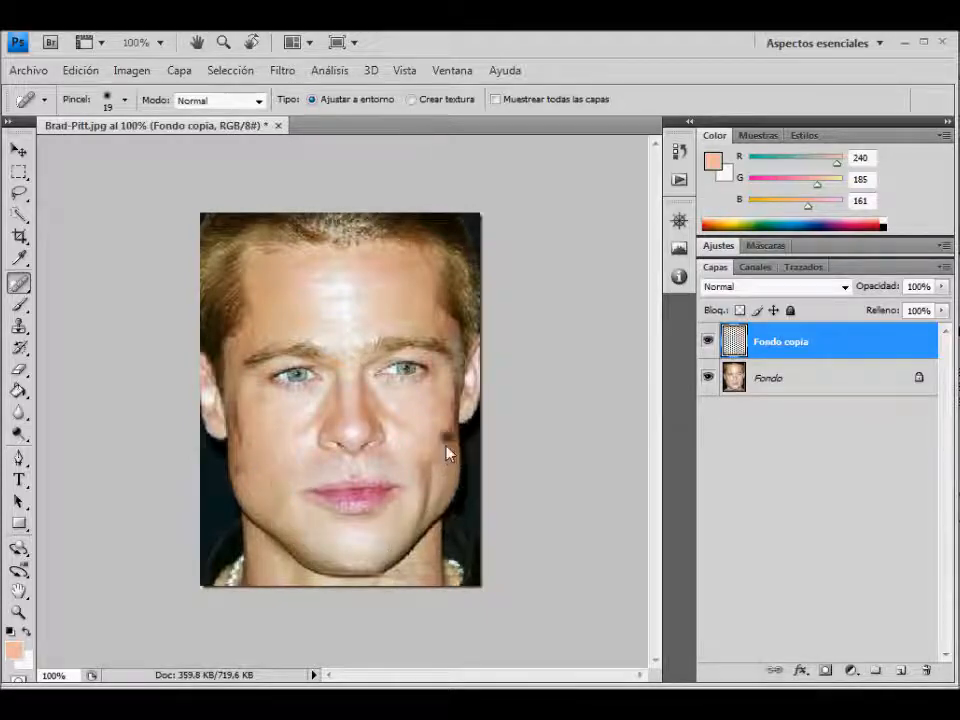
pyautogui.click(435, 453)
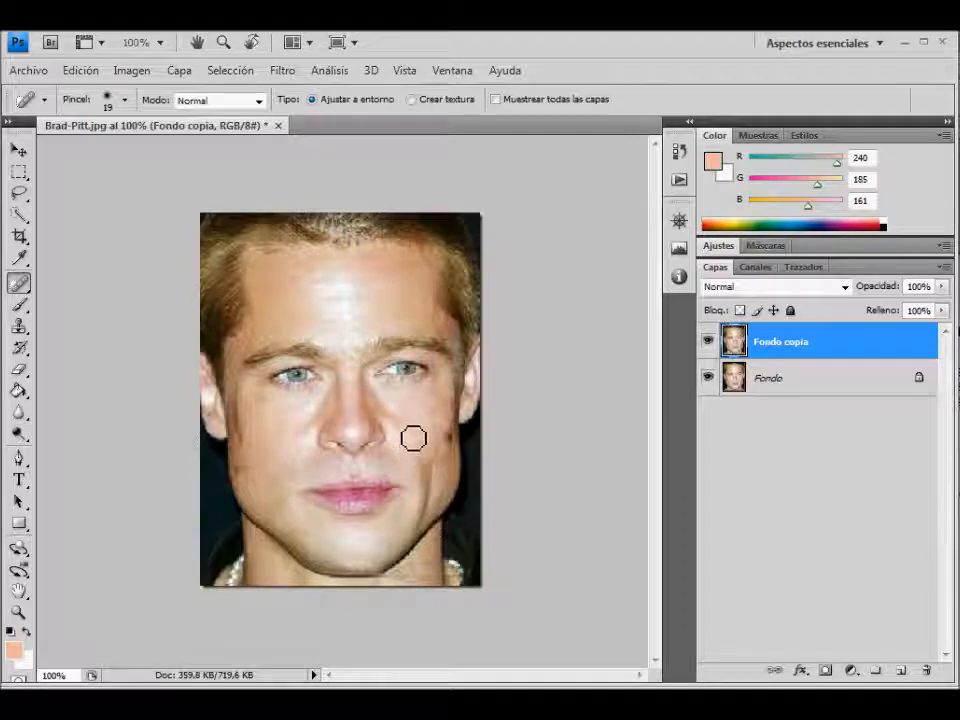
pyautogui.click(679, 151)
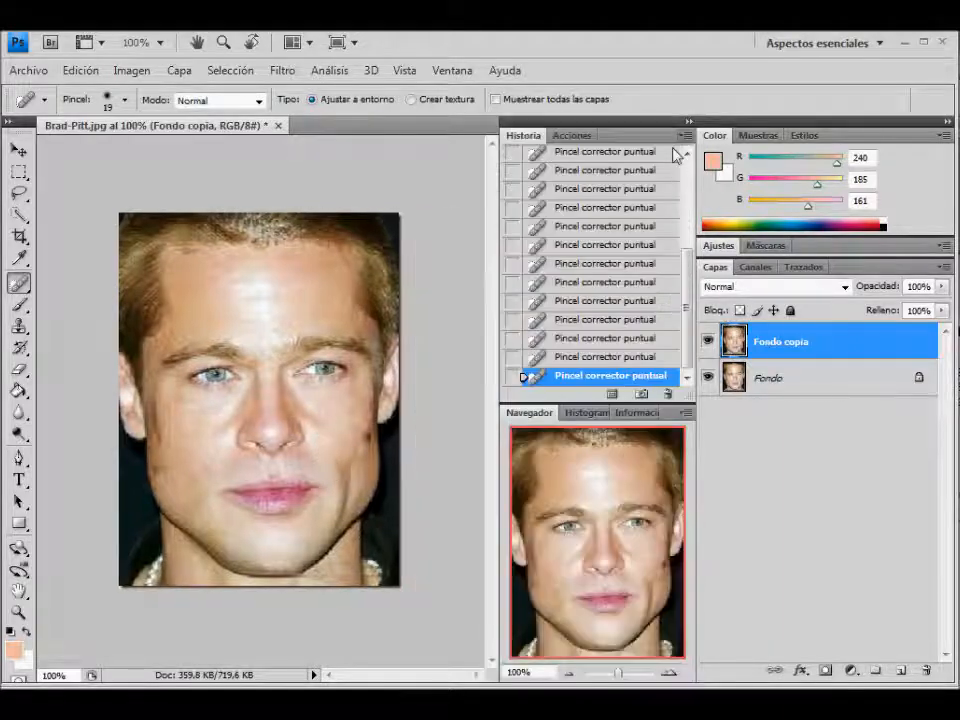
pyautogui.click(581, 302)
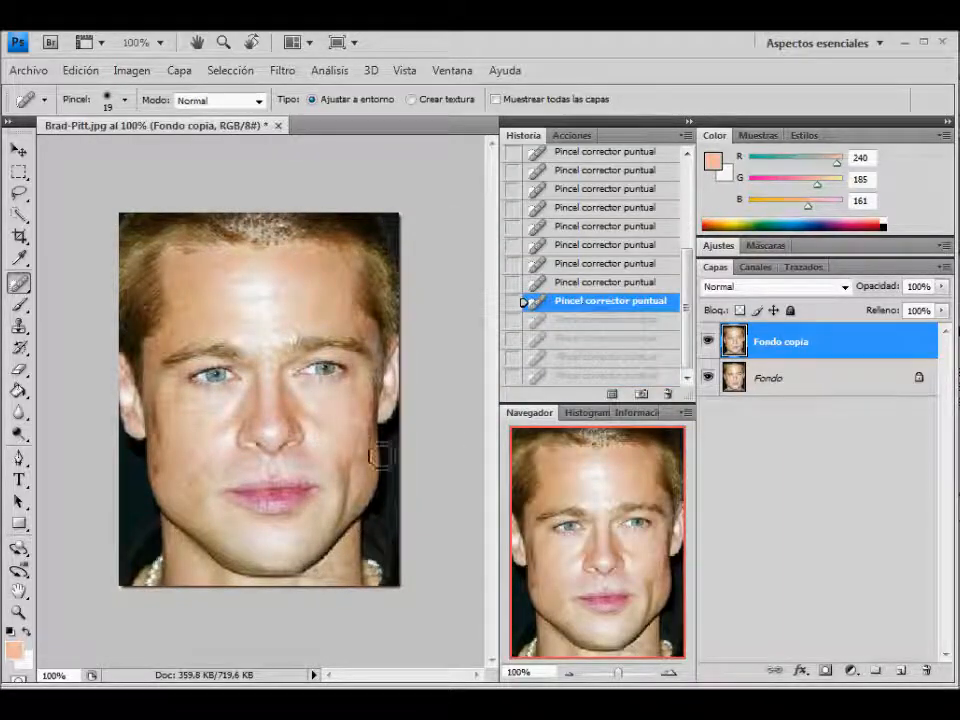
pyautogui.click(688, 122)
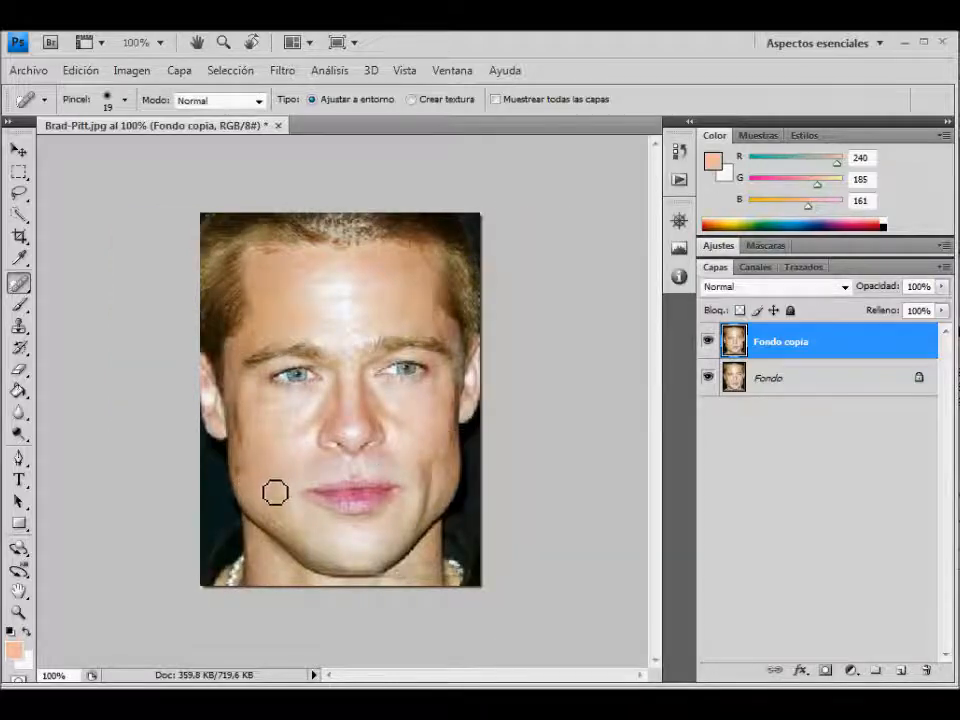
# - Retouch the skin of the cheek between the nose and the jaw with the Spot Healing Brush
pyautogui.click(431, 452)
pyautogui.click(418, 452)
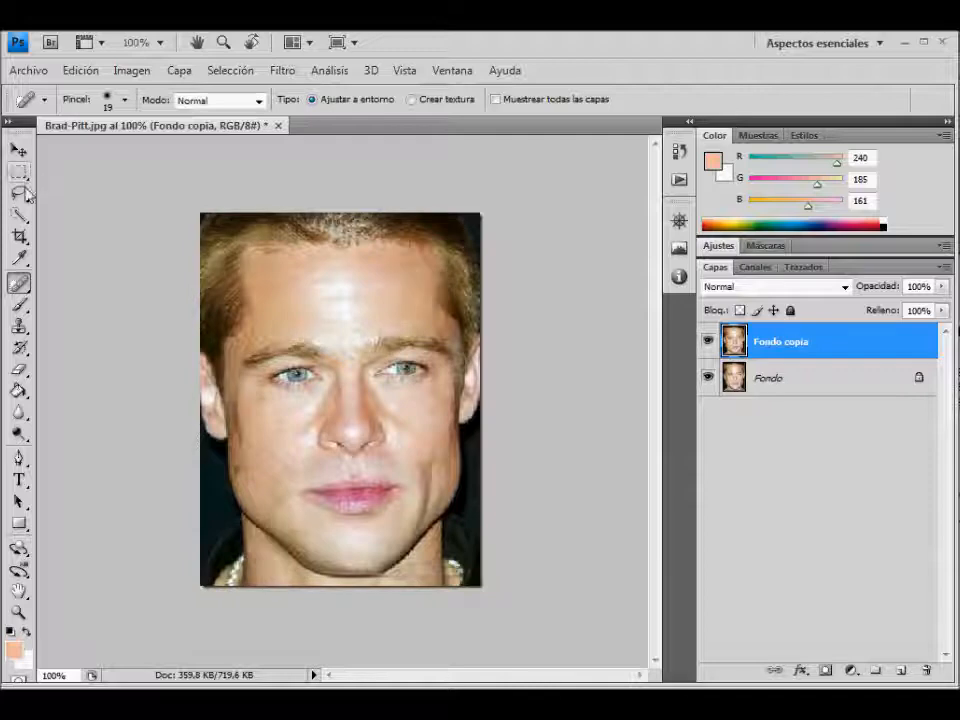
# - Select the whole face with the Lasso tool, following the hairline, cheeks, jaw and chin
pyautogui.moveTo(19, 193); pyautogui.dragTo(63, 196)
pyautogui.click(68, 192)
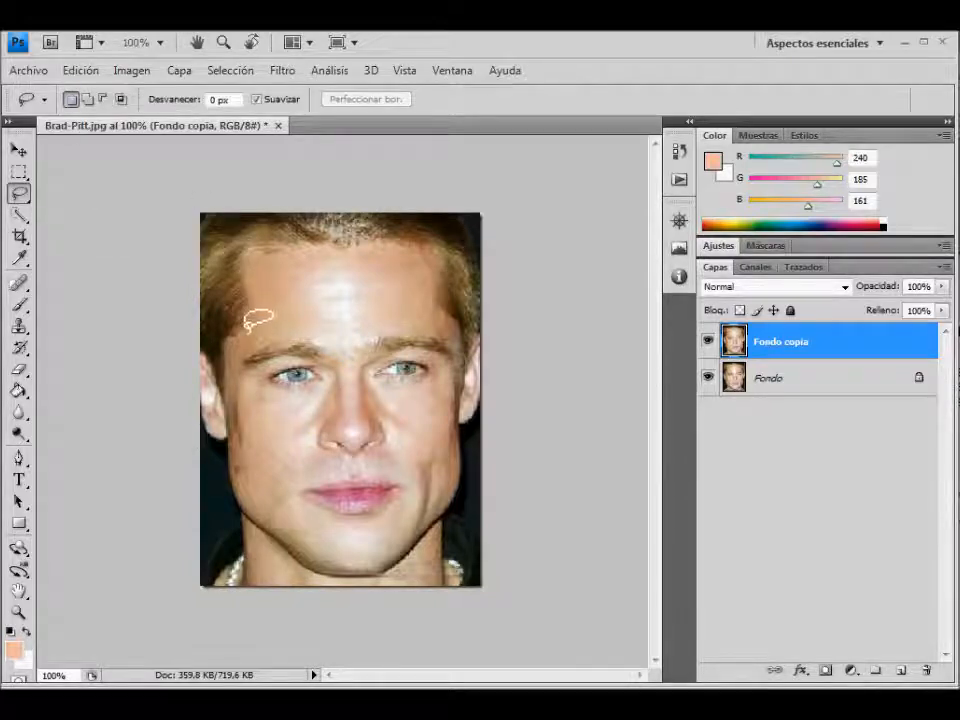
pyautogui.moveTo(249, 318)
pyautogui.mouseDown()
pyautogui.moveTo(249, 262)
pyautogui.moveTo(402, 250)
pyautogui.moveTo(435, 258)
pyautogui.moveTo(437, 303)
pyautogui.moveTo(464, 343)
pyautogui.moveTo(465, 365)
pyautogui.moveTo(458, 456)
pyautogui.moveTo(440, 518)
pyautogui.moveTo(390, 570)
pyautogui.moveTo(323, 576)
pyautogui.moveTo(298, 561)
pyautogui.moveTo(237, 496)
pyautogui.moveTo(230, 384)
pyautogui.mouseUp()
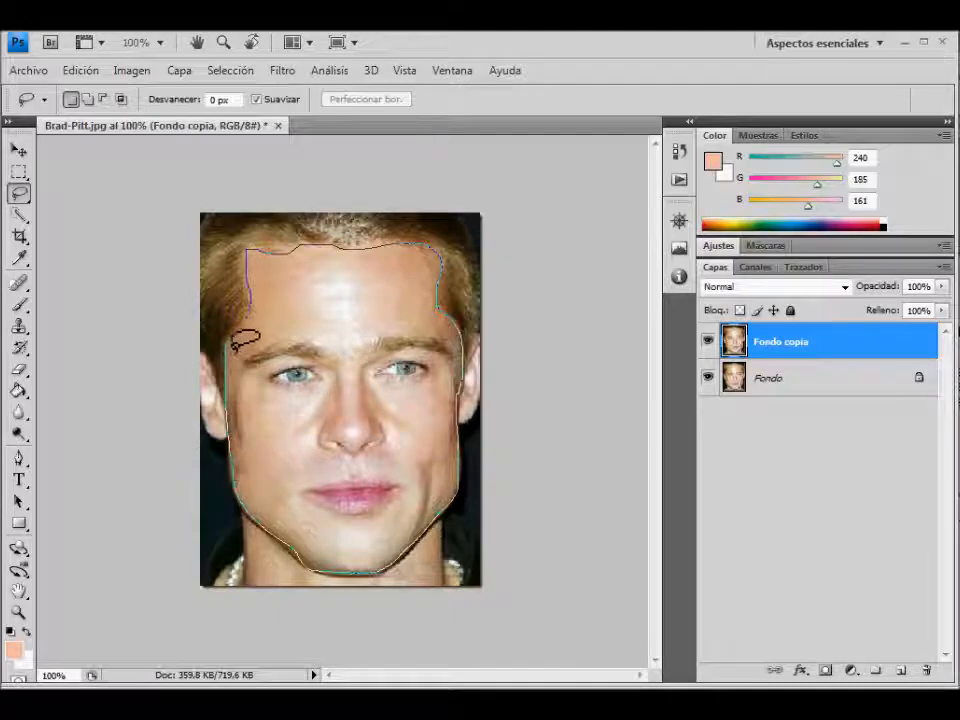
pyautogui.moveTo(246, 338); pyautogui.dragTo(248, 330)
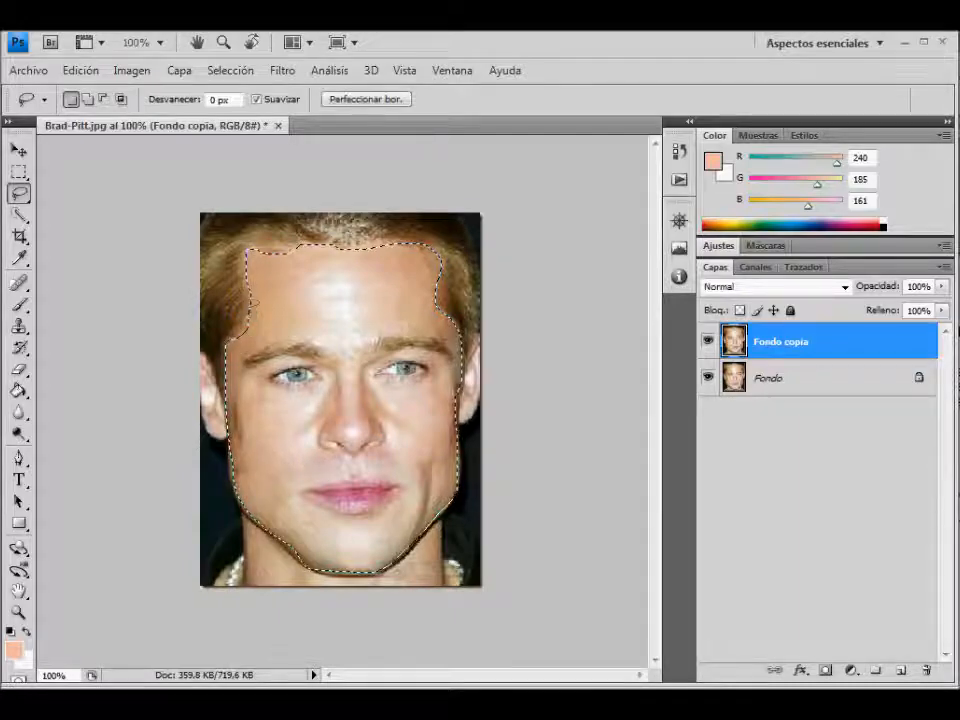
# - Subtract the eyes, nostrils, eyebrows and lips from the face selection with the Lasso tool
pyautogui.click(104, 100)
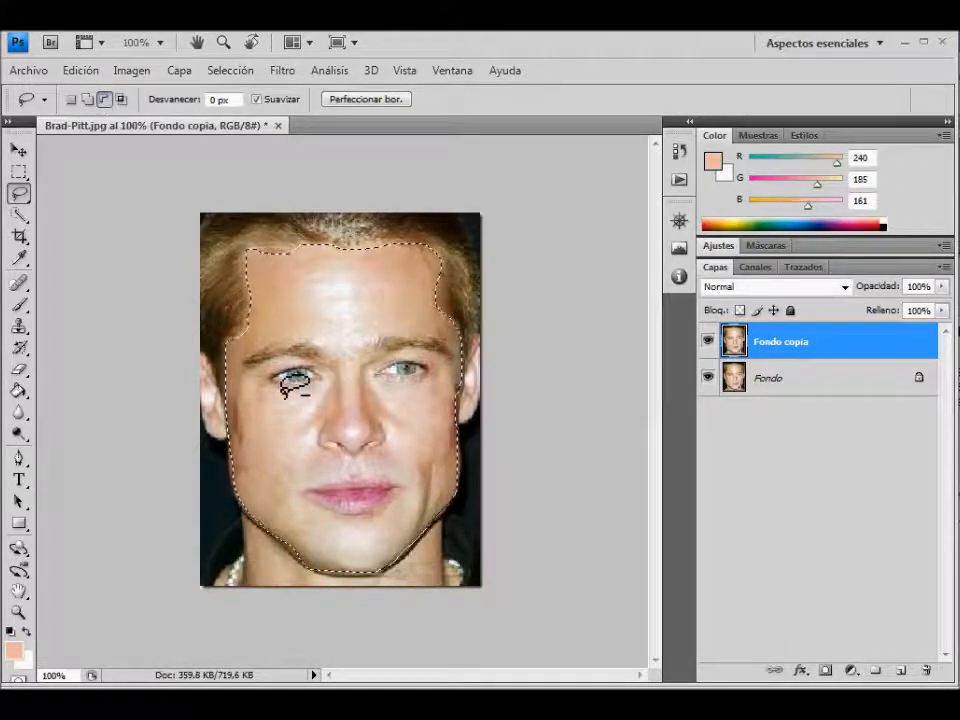
pyautogui.moveTo(291, 397)
pyautogui.mouseDown()
pyautogui.moveTo(322, 385)
pyautogui.moveTo(286, 374)
pyautogui.moveTo(292, 393)
pyautogui.mouseUp()
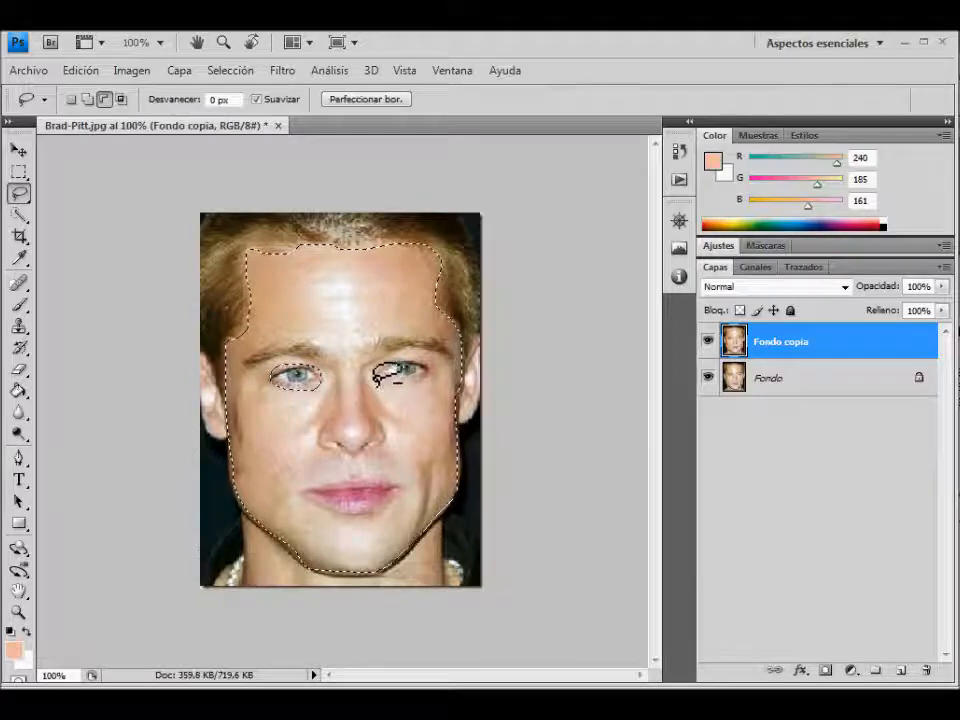
pyautogui.moveTo(418, 368)
pyautogui.mouseDown()
pyautogui.moveTo(434, 366)
pyautogui.moveTo(432, 377)
pyautogui.moveTo(396, 383)
pyautogui.moveTo(381, 373)
pyautogui.mouseUp()
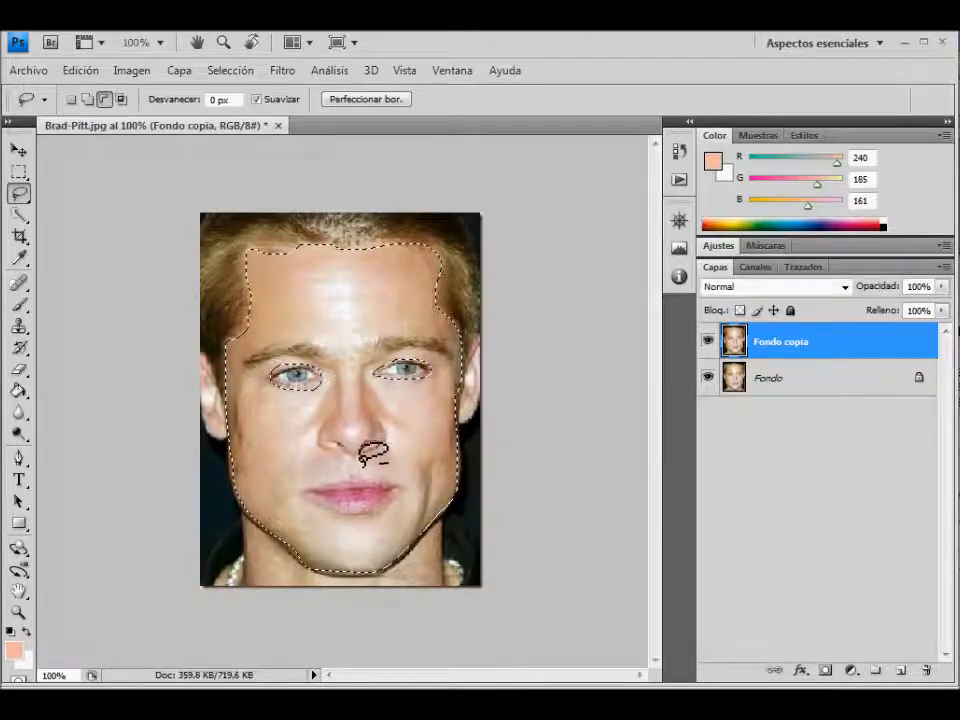
pyautogui.moveTo(368, 450)
pyautogui.mouseDown()
pyautogui.moveTo(334, 444)
pyautogui.moveTo(350, 455)
pyautogui.mouseUp()
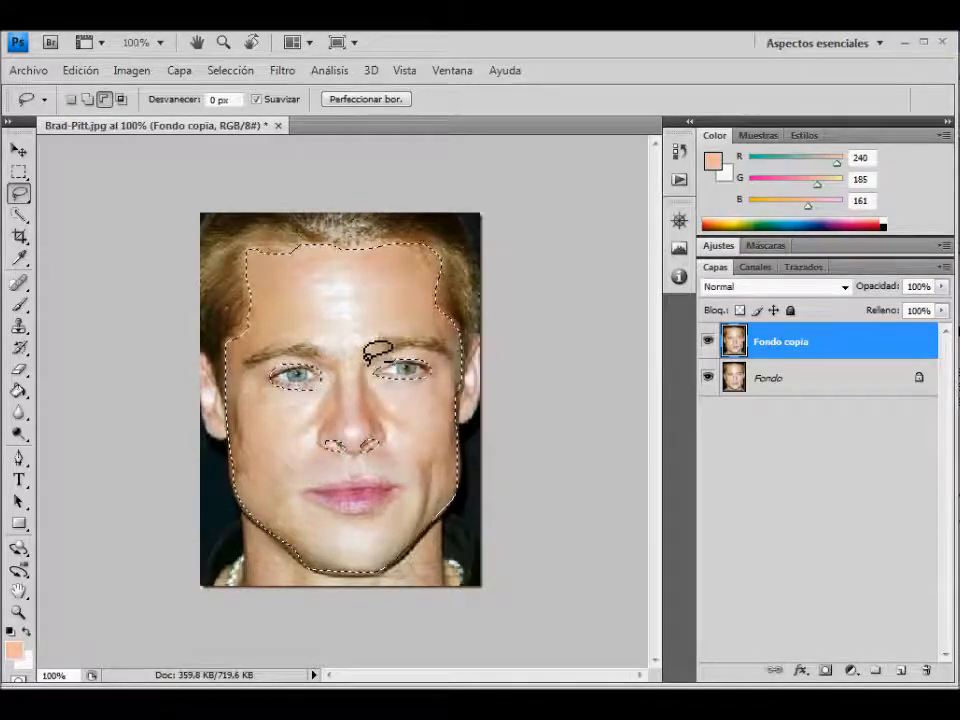
pyautogui.moveTo(370, 352)
pyautogui.mouseDown()
pyautogui.moveTo(446, 343)
pyautogui.moveTo(464, 368)
pyautogui.moveTo(404, 355)
pyautogui.moveTo(324, 377)
pyautogui.moveTo(336, 368)
pyautogui.moveTo(313, 355)
pyautogui.moveTo(246, 367)
pyautogui.moveTo(261, 378)
pyautogui.moveTo(324, 366)
pyautogui.mouseUp()
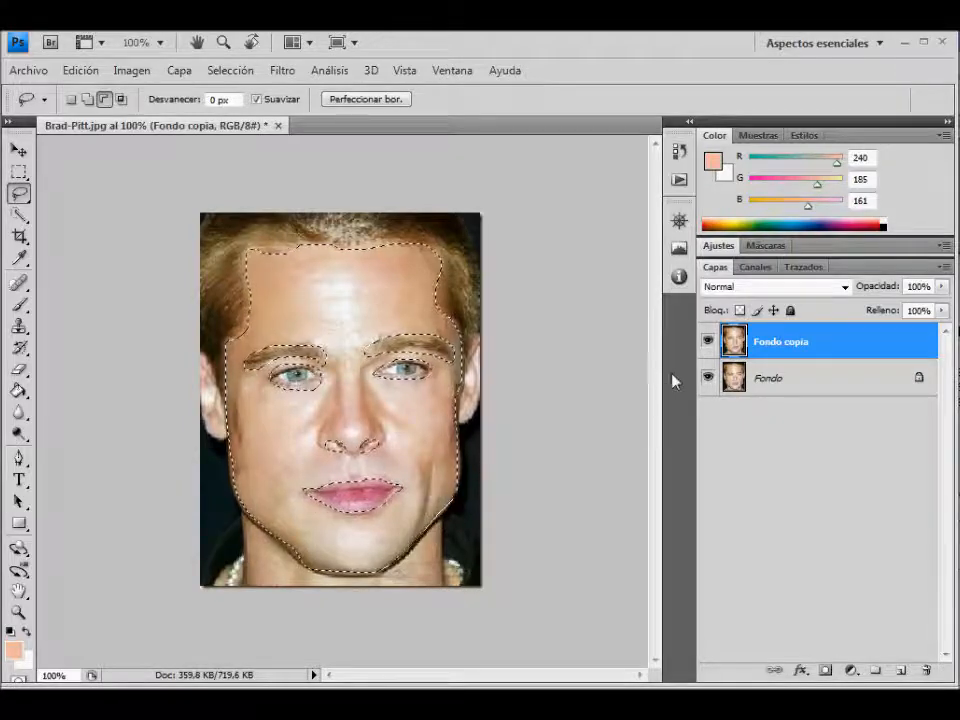
# - Copy the selected skin, paste it as a new layer, and check it by briefly hiding the two layers below
pyautogui.click(88, 72)
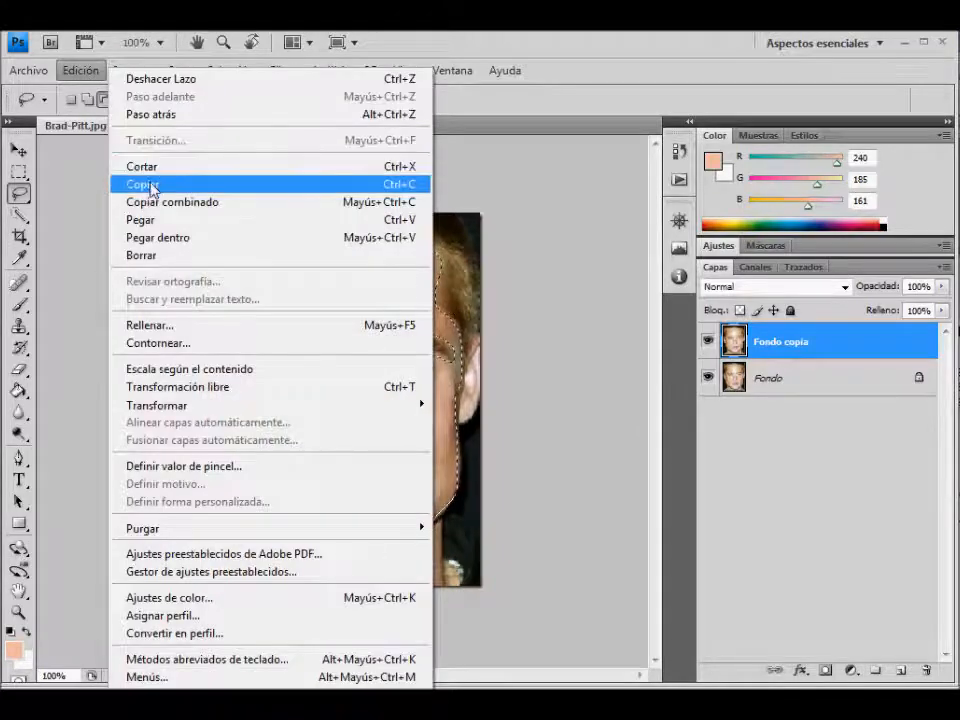
pyautogui.click(150, 185)
pyautogui.click(81, 70)
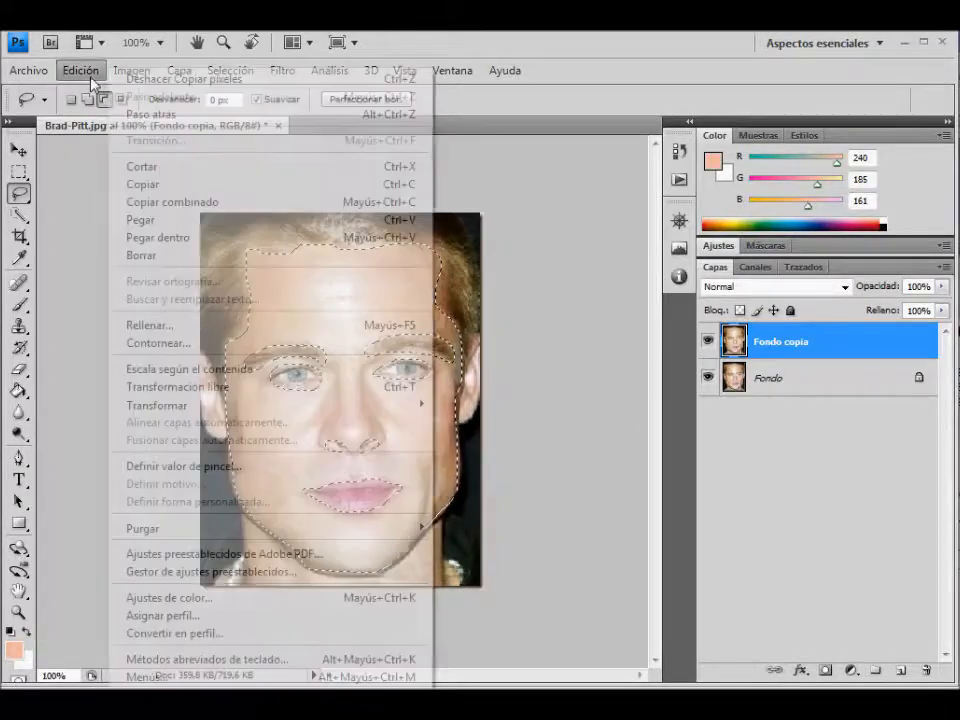
pyautogui.click(140, 219)
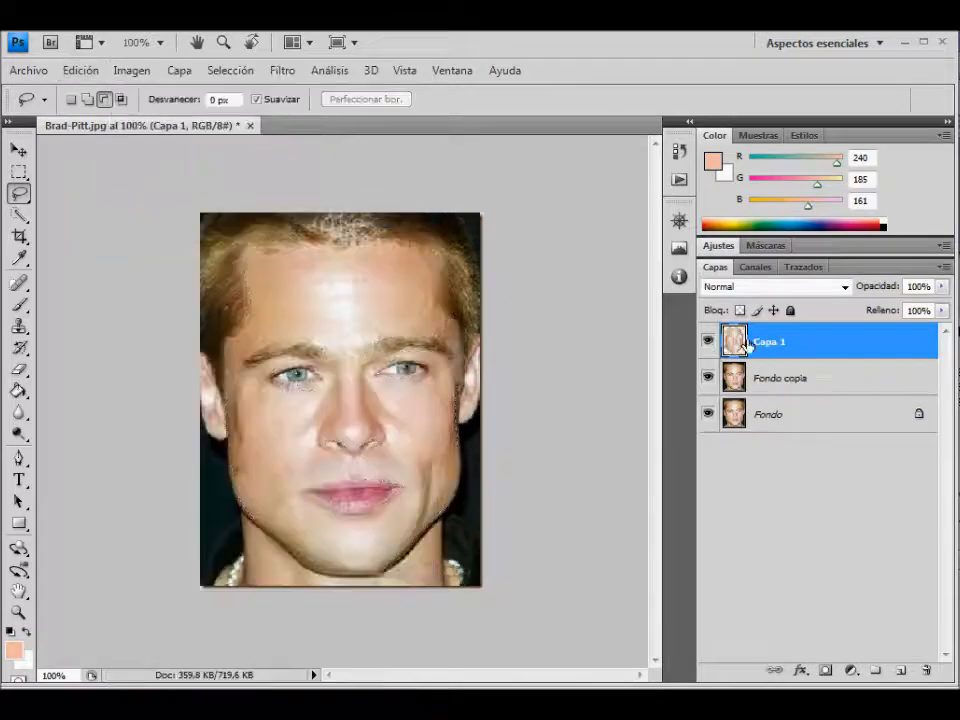
pyautogui.click(709, 413)
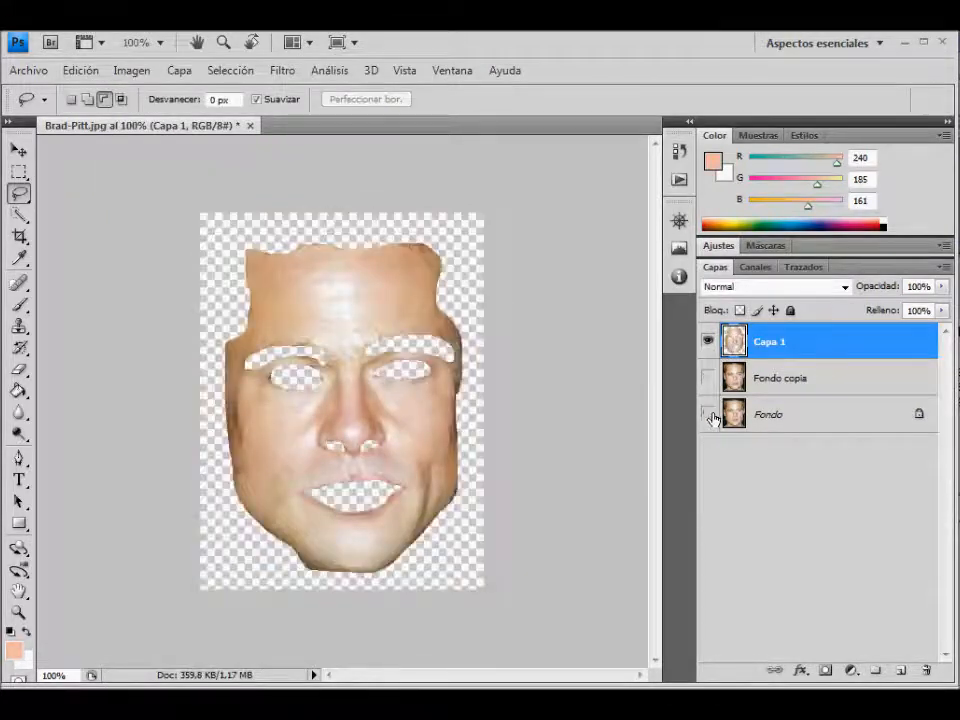
pyautogui.click(710, 415)
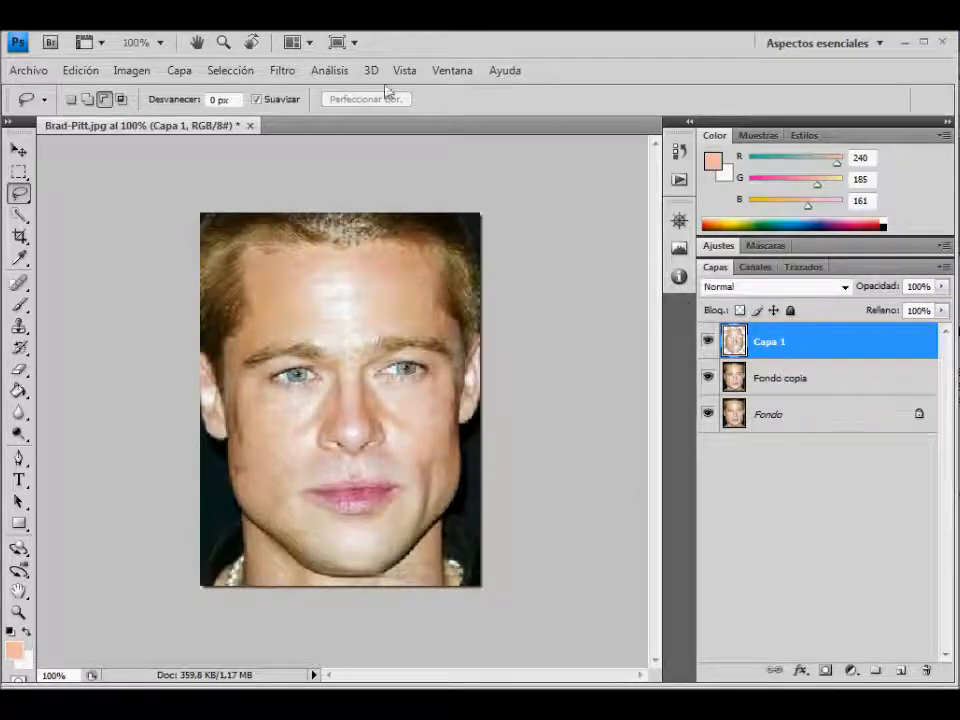
# - Apply the Median noise filter to the pasted skin layer with a radius of 8 pixels
pyautogui.click(282, 71)
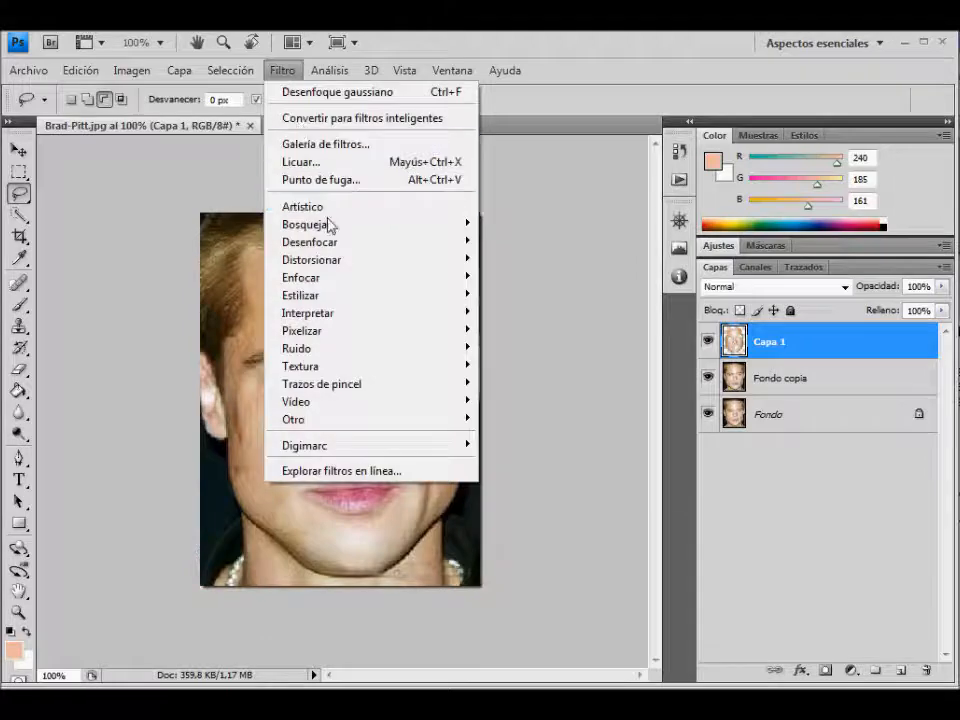
pyautogui.moveTo(443, 349)
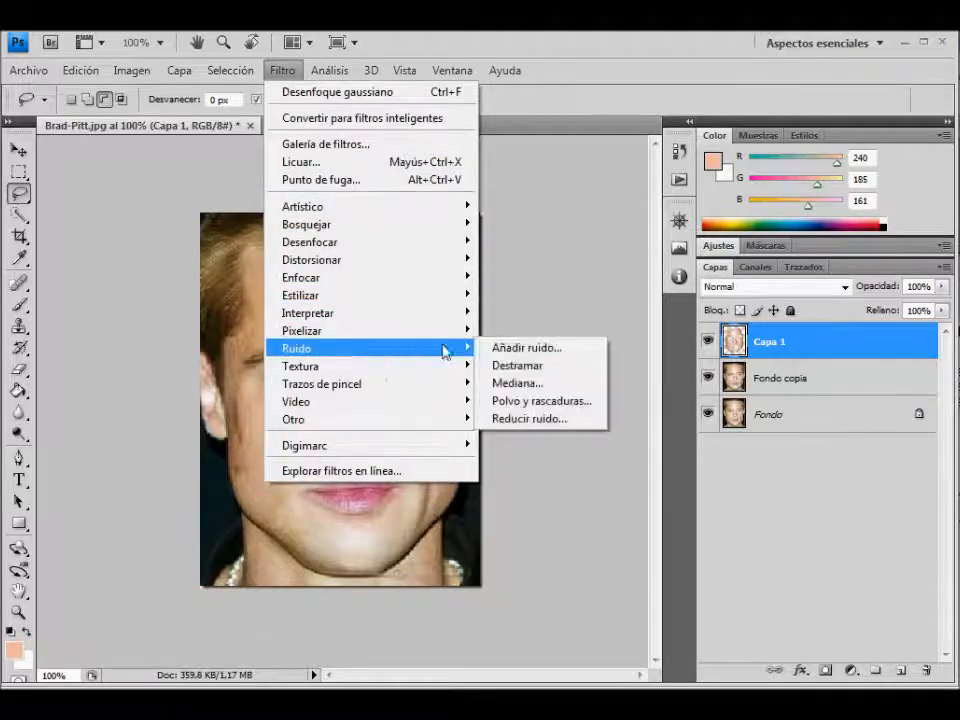
pyautogui.click(508, 384)
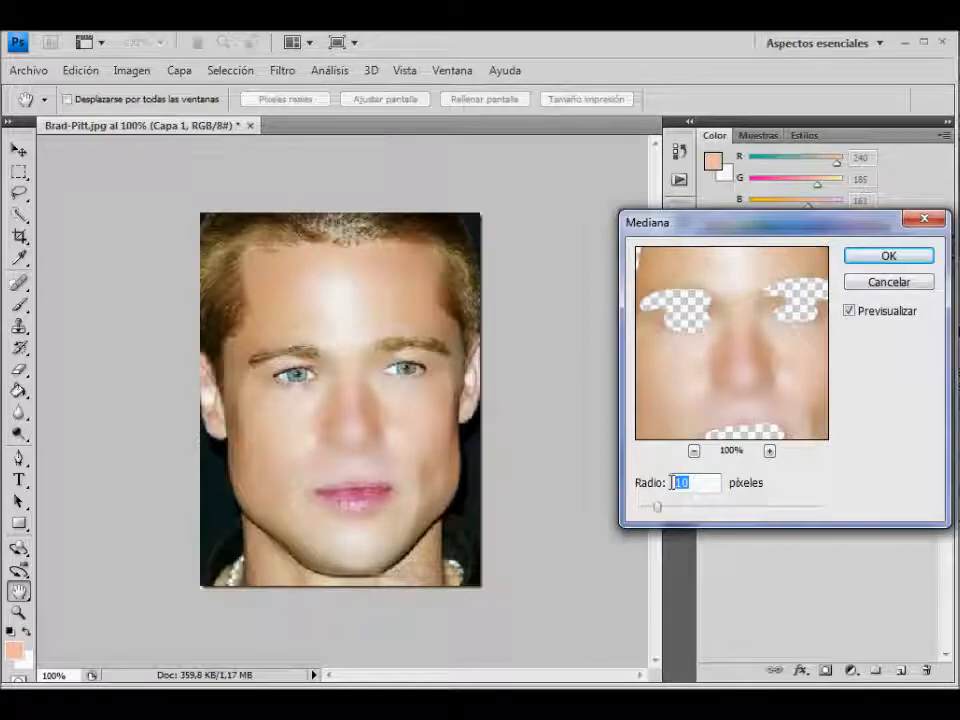
pyautogui.write('20')
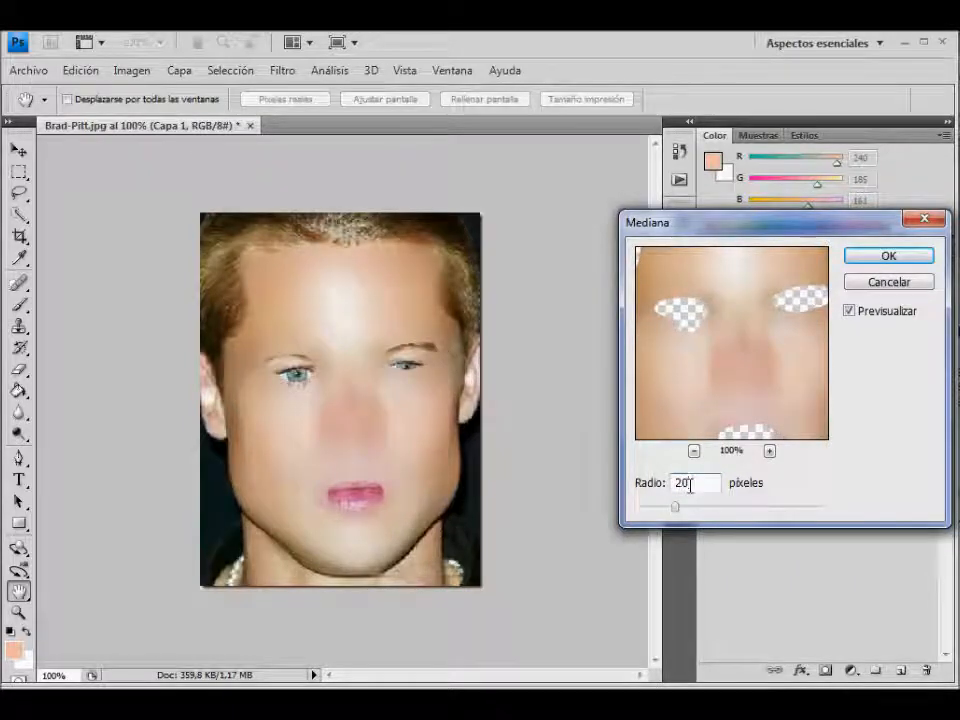
pyautogui.write('10')
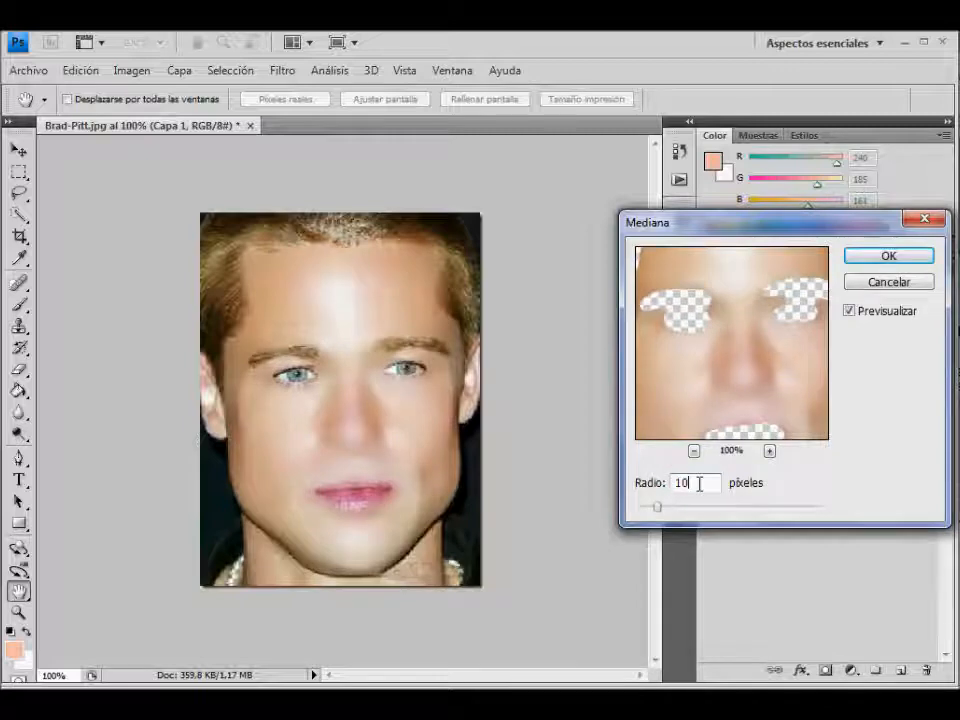
pyautogui.write('9')
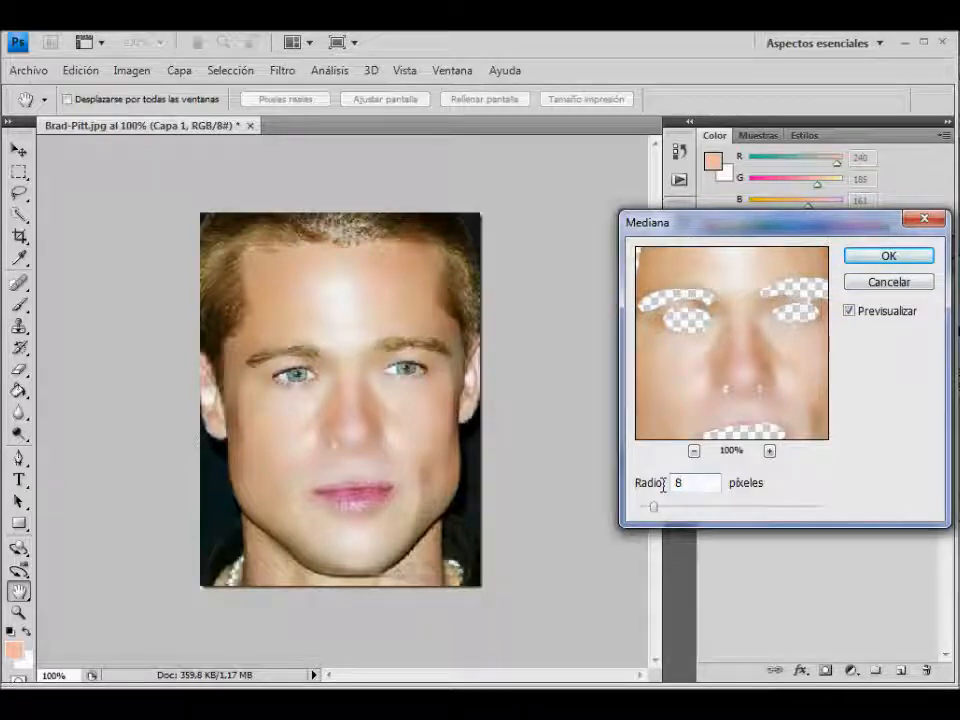
pyautogui.click(890, 262)
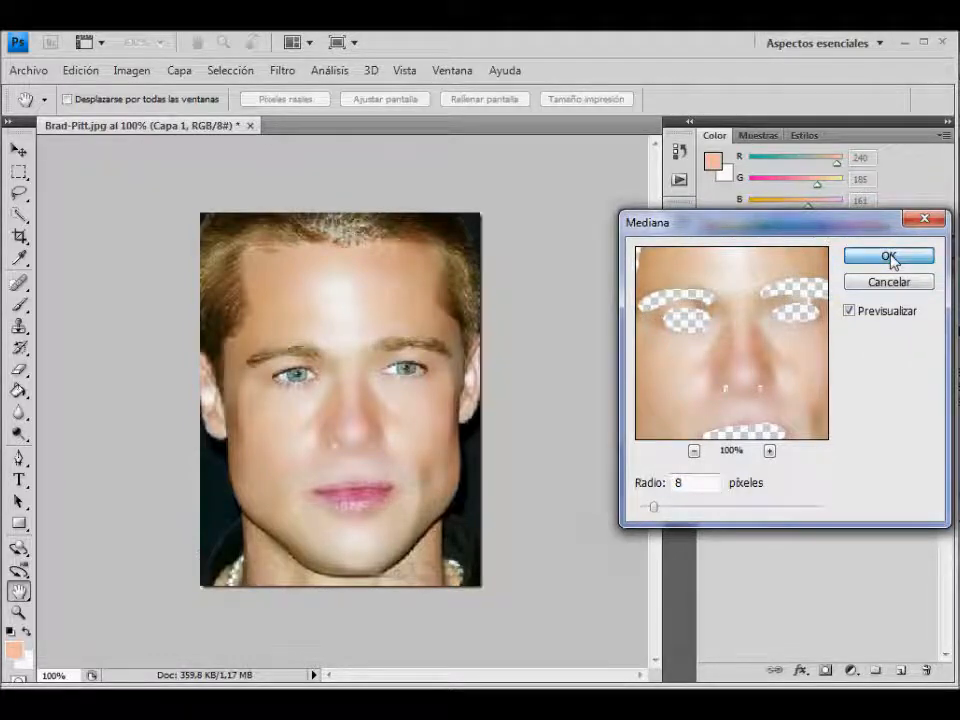
pyautogui.press('l')
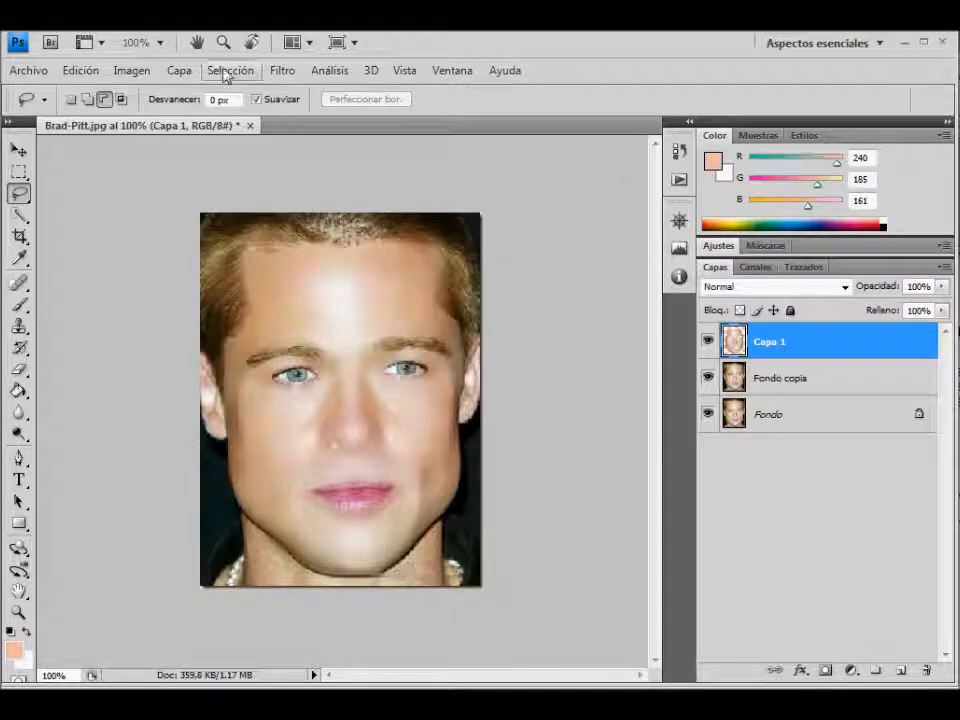
# - Apply the Dust & Scratches noise filter to the skin layer with a radius of 3 pixels and a threshold of 1 level
pyautogui.click(281, 71)
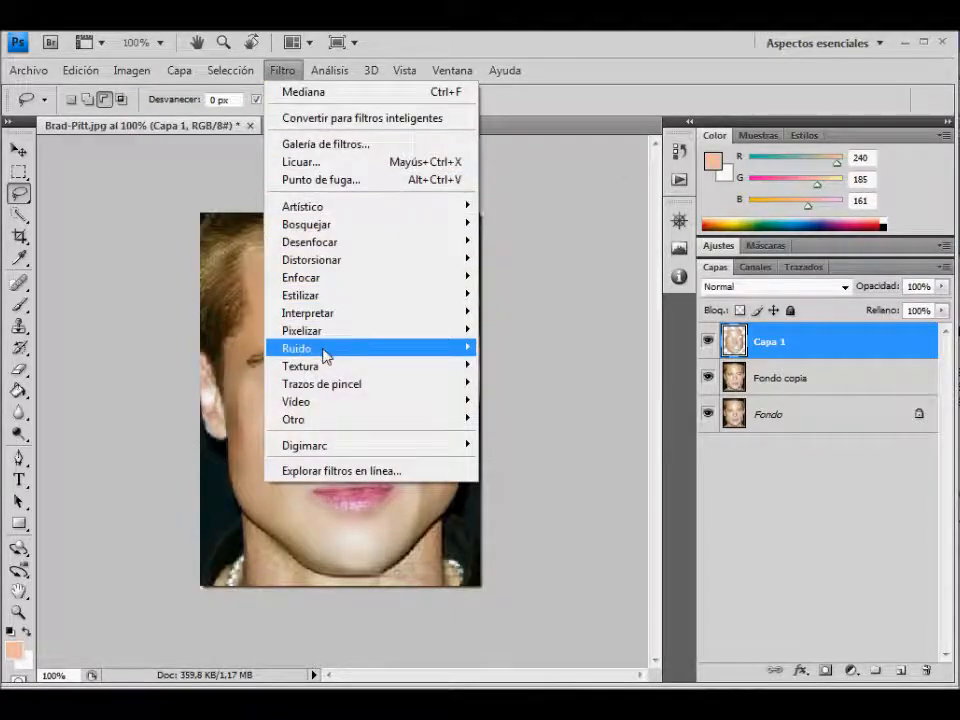
pyautogui.moveTo(416, 358)
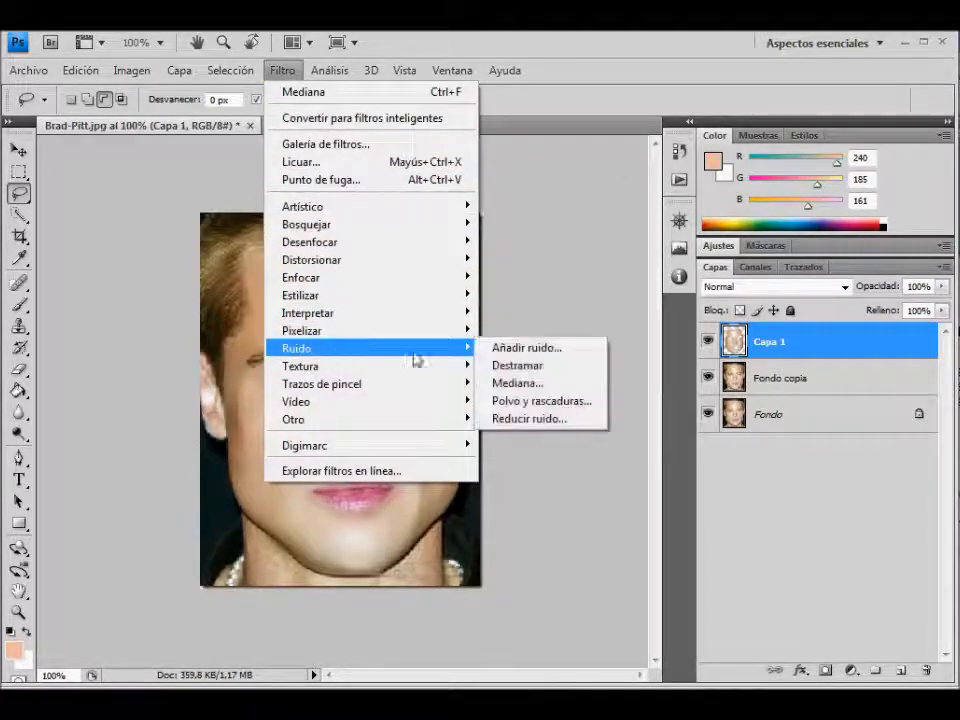
pyautogui.click(503, 401)
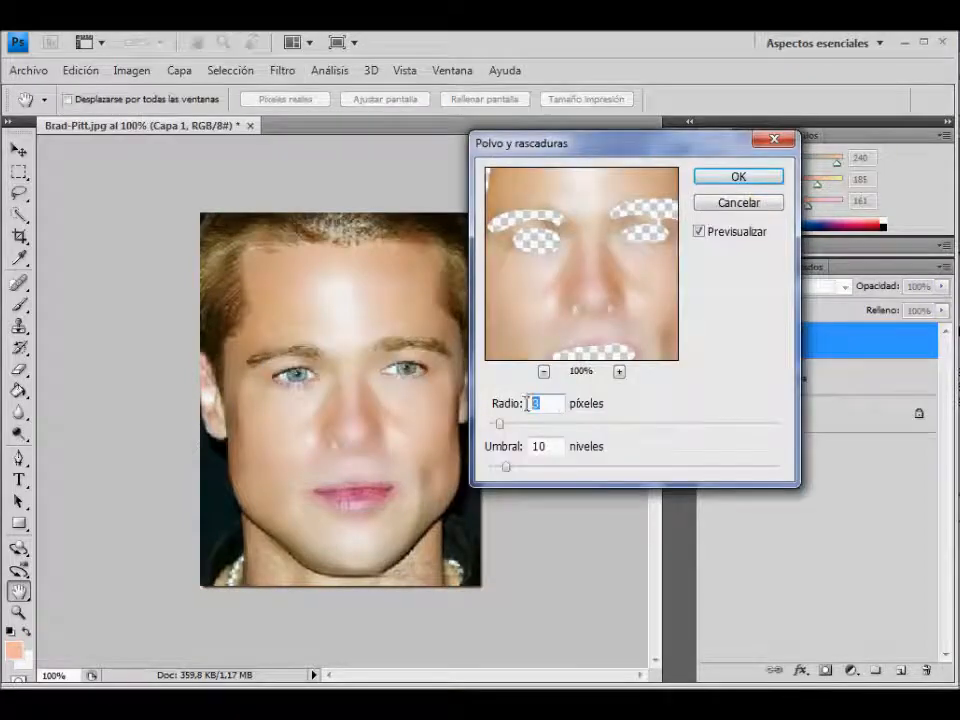
pyautogui.write('6')
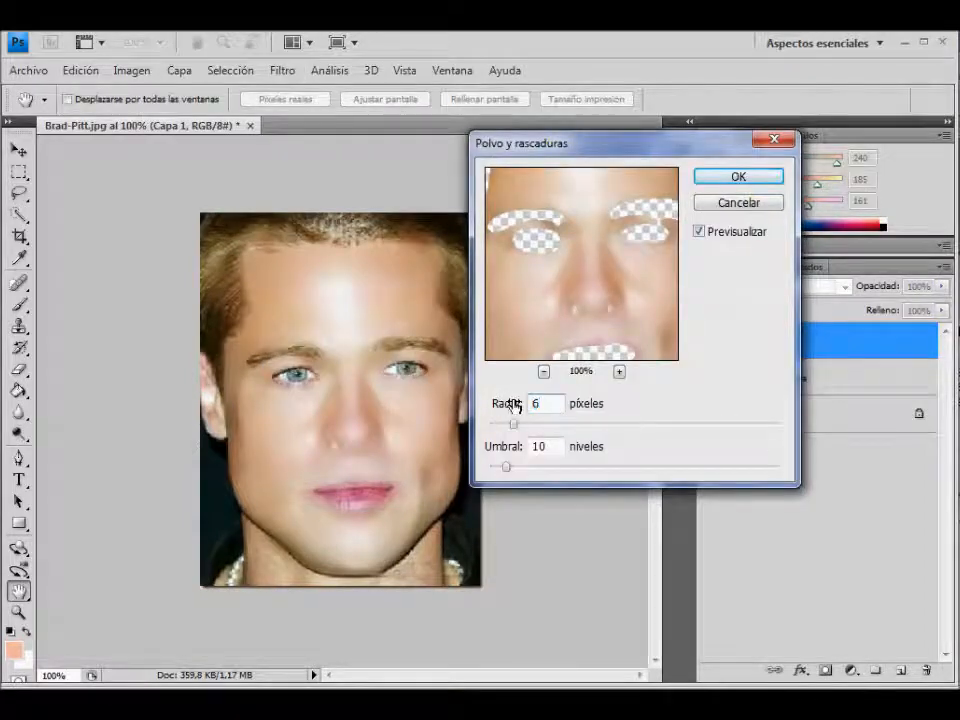
pyautogui.moveTo(555, 412); pyautogui.dragTo(510, 412)
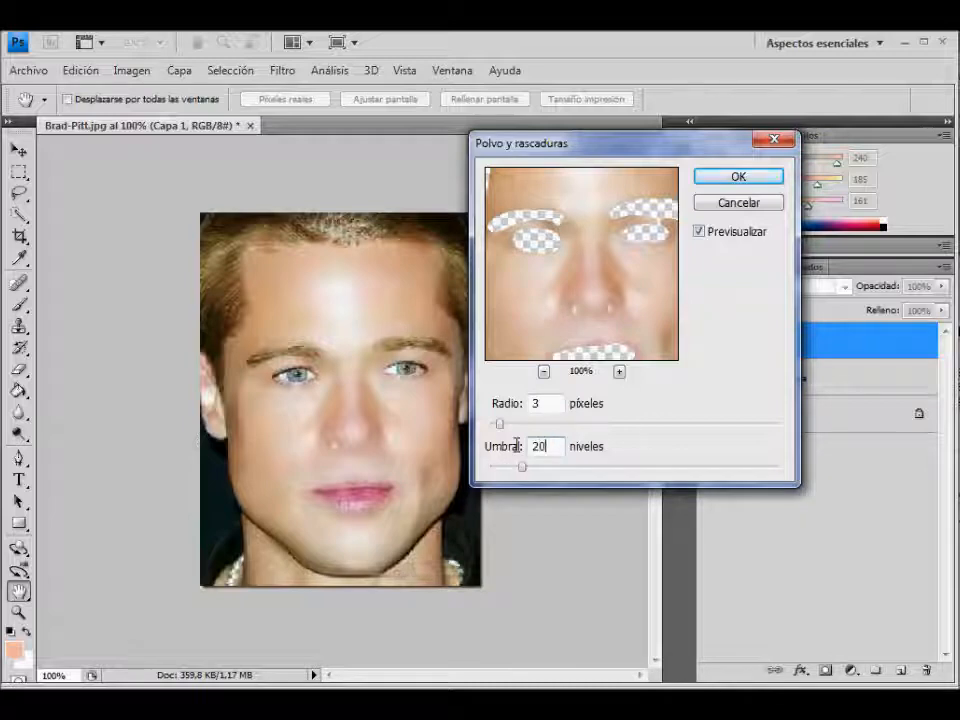
pyautogui.write('1')
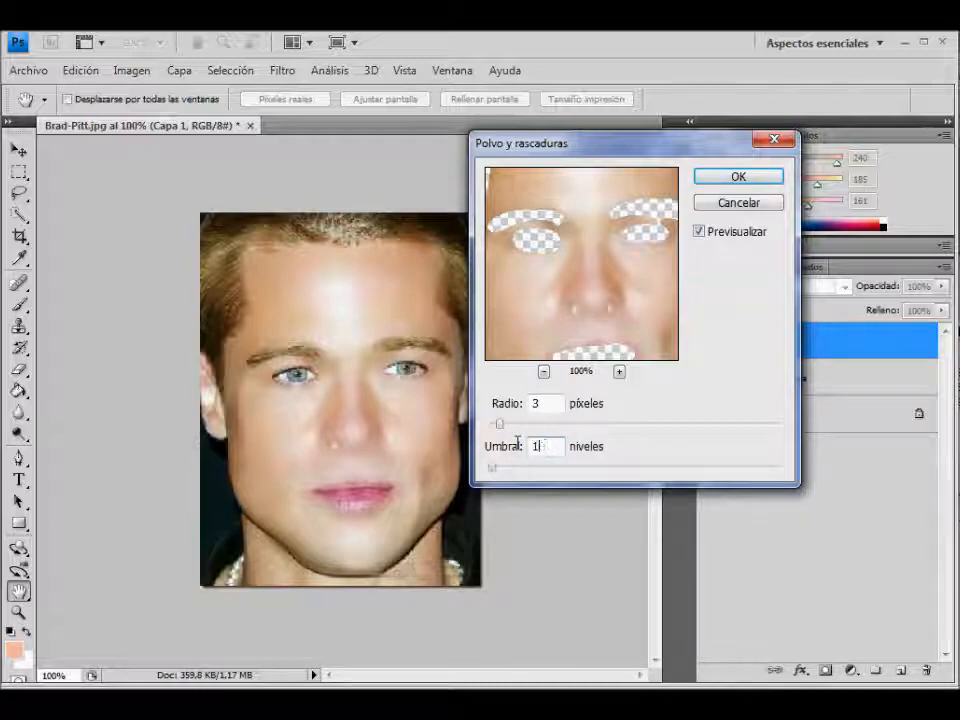
pyautogui.click(736, 178)
pyautogui.press('l')
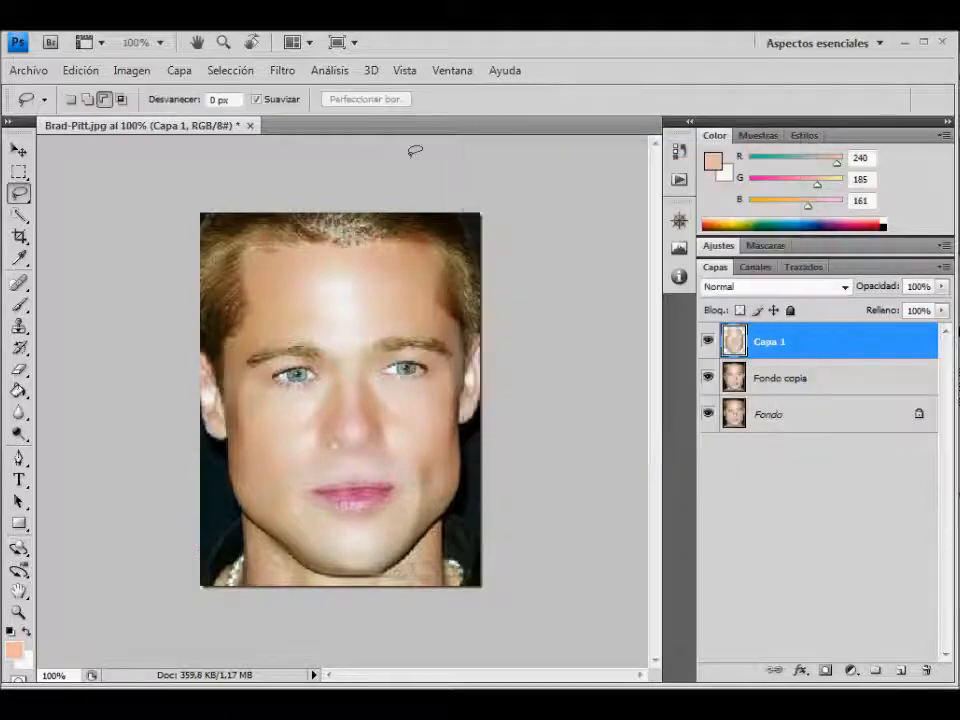
# - Apply a Gaussian Blur with a radius of 25 pixels to the skin layer
pyautogui.click(280, 70)
pyautogui.moveTo(336, 246)
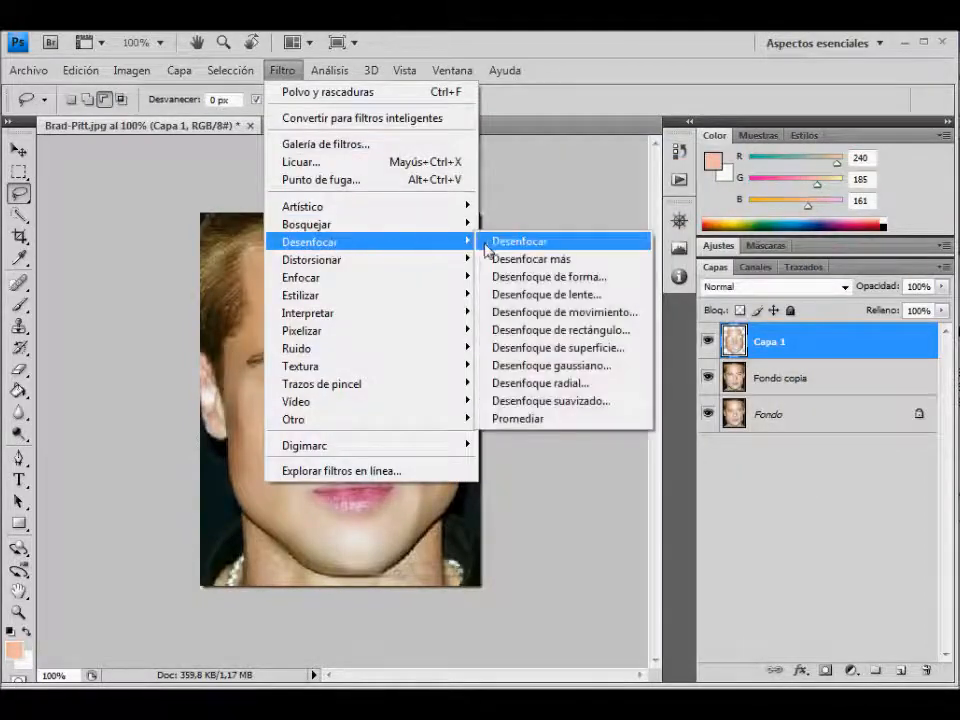
pyautogui.click(520, 366)
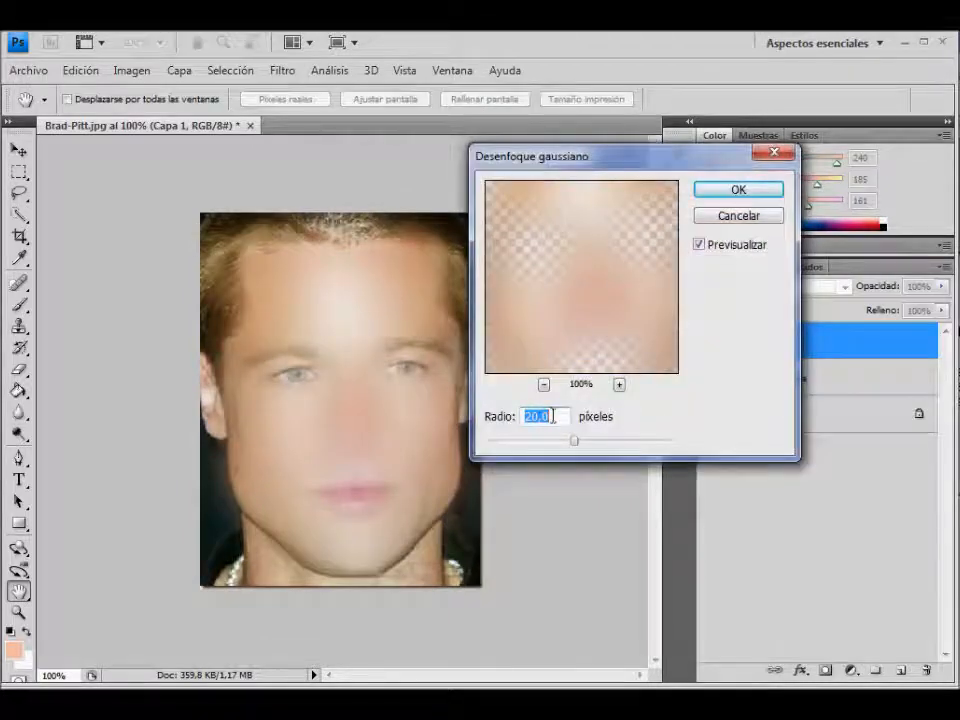
pyautogui.write('22')
pyautogui.doubleClick(544, 416)
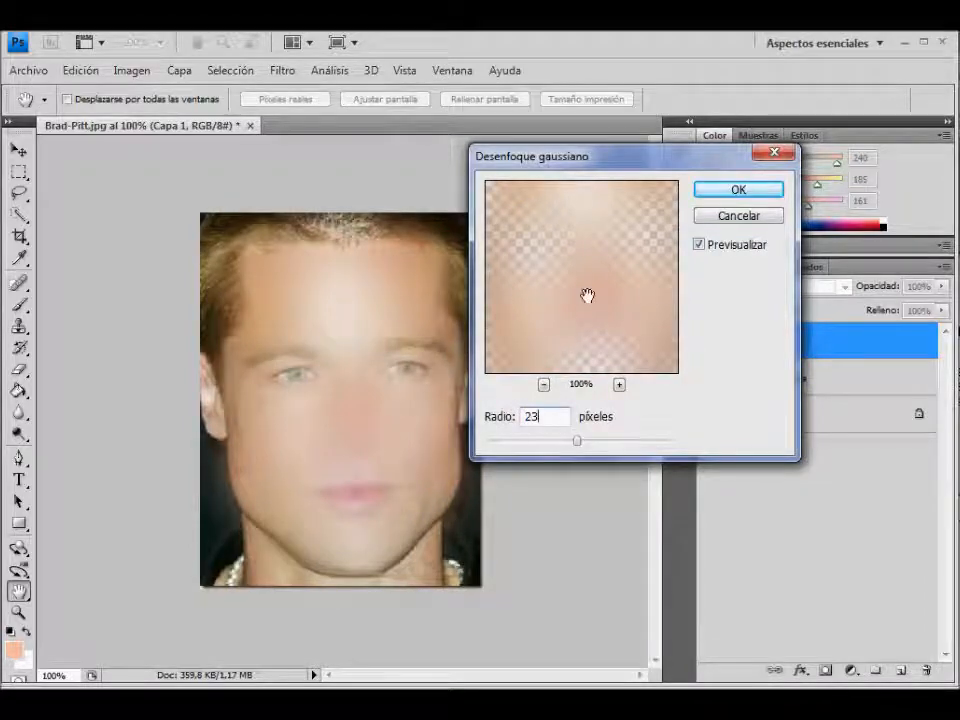
pyautogui.click(499, 418)
pyautogui.write('25')
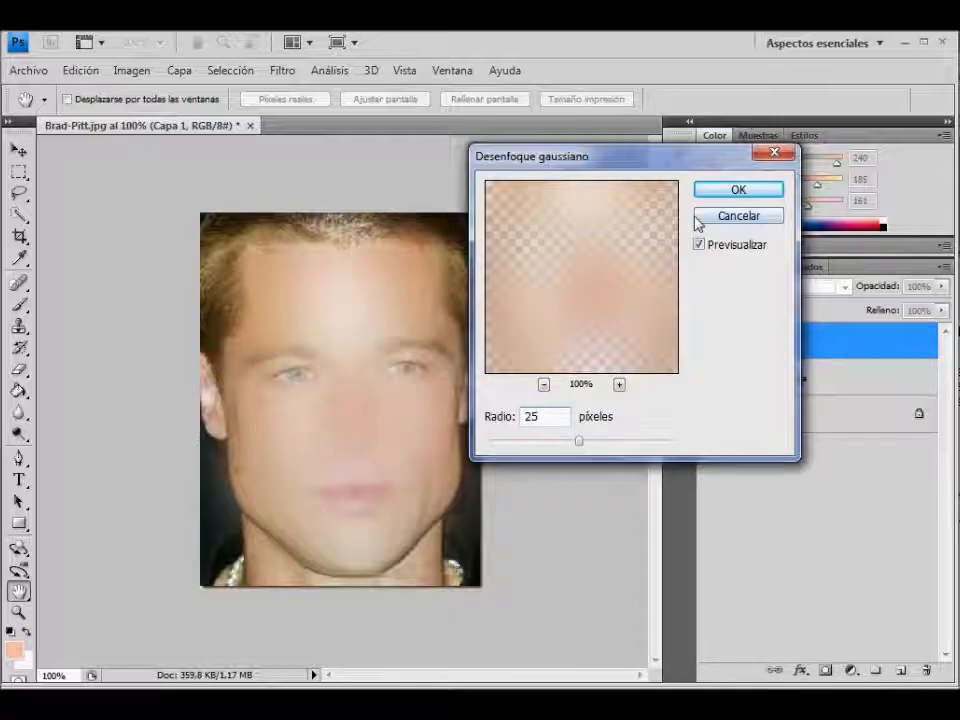
pyautogui.click(738, 192)
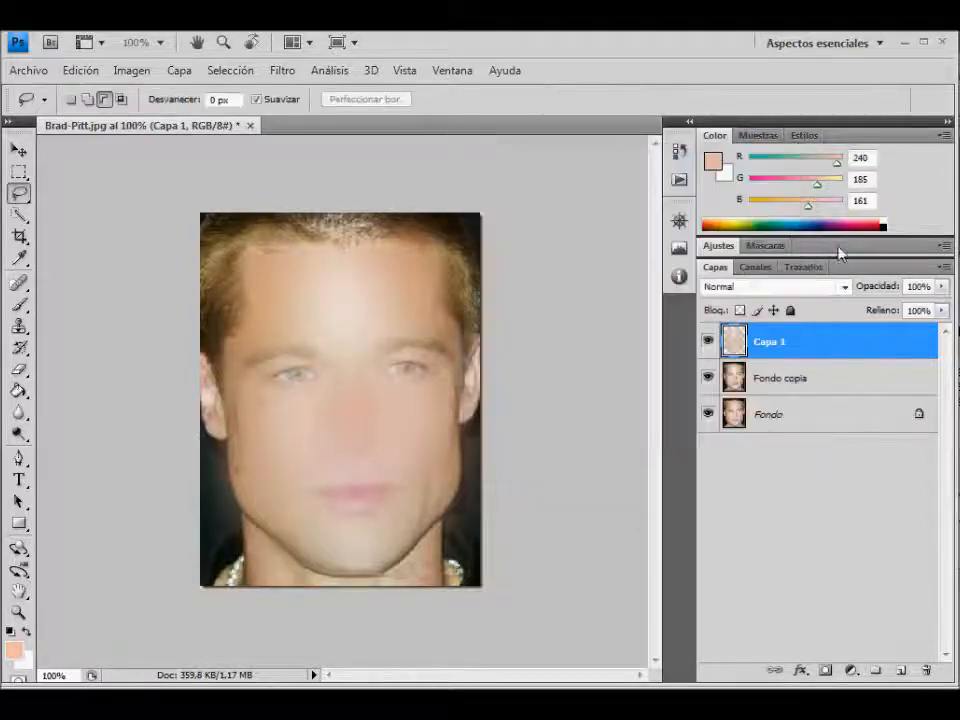
# - Briefly hide the blurred skin layer to compare, and lower its opacity to 56%
pyautogui.click(708, 342)
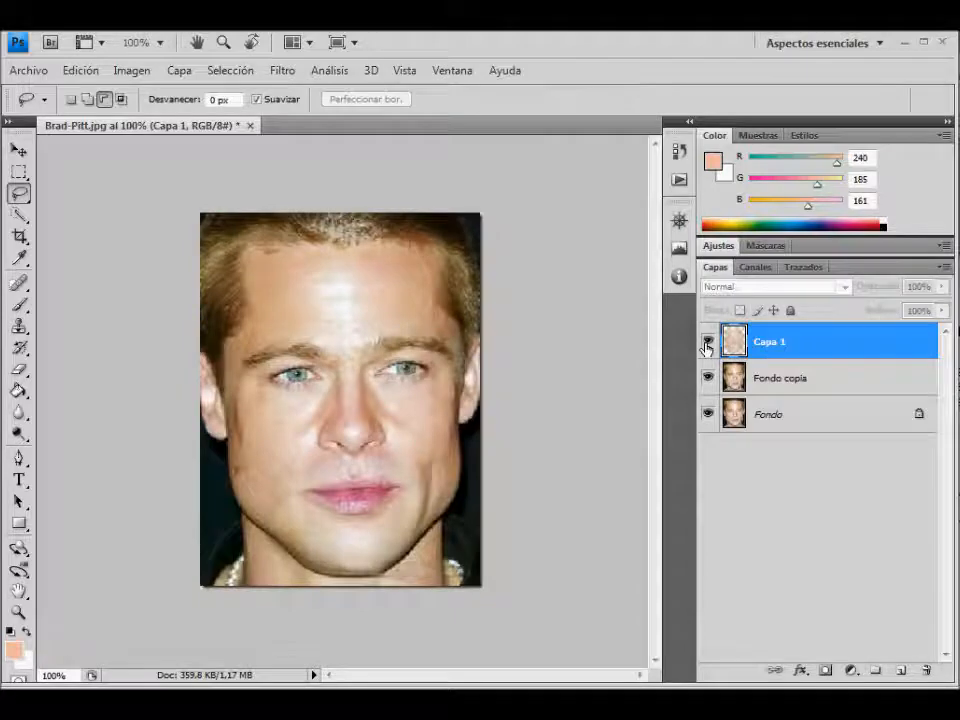
pyautogui.click(708, 342)
pyautogui.click(942, 289)
pyautogui.moveTo(947, 312); pyautogui.dragTo(910, 315)
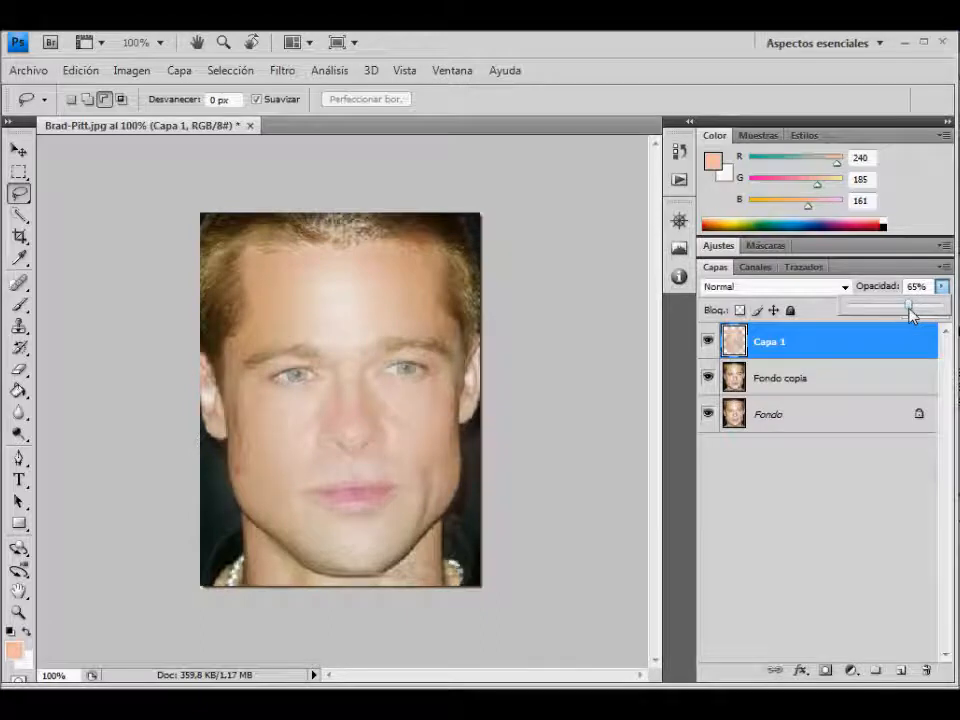
pyautogui.moveTo(904, 316)
pyautogui.mouseDown()
pyautogui.moveTo(867, 317)
pyautogui.moveTo(889, 318)
pyautogui.mouseUp()
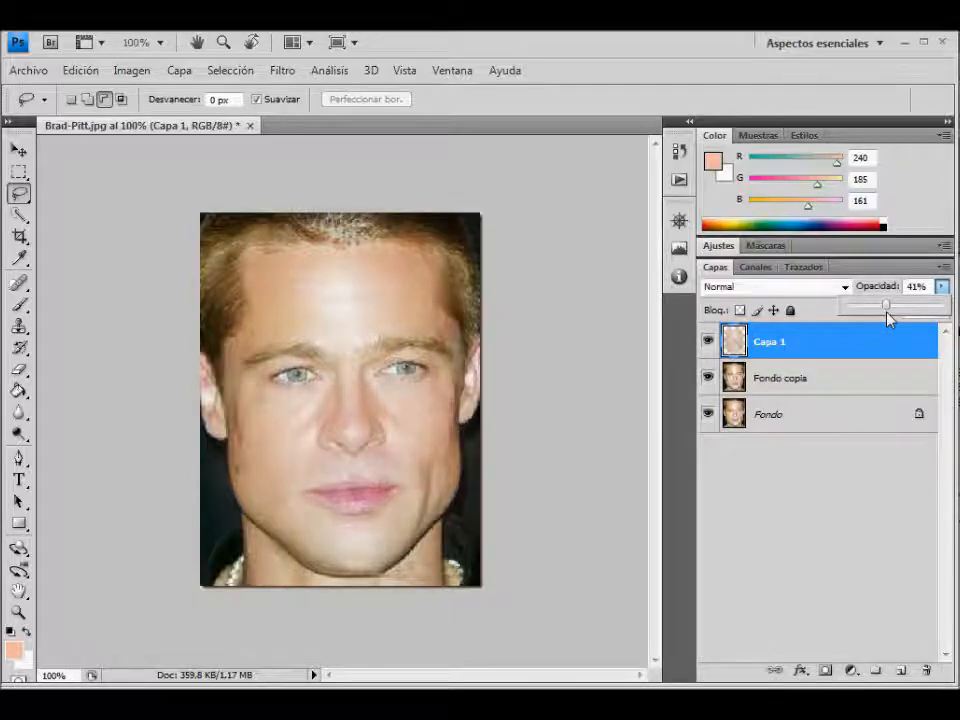
pyautogui.moveTo(898, 318); pyautogui.dragTo(900, 318)
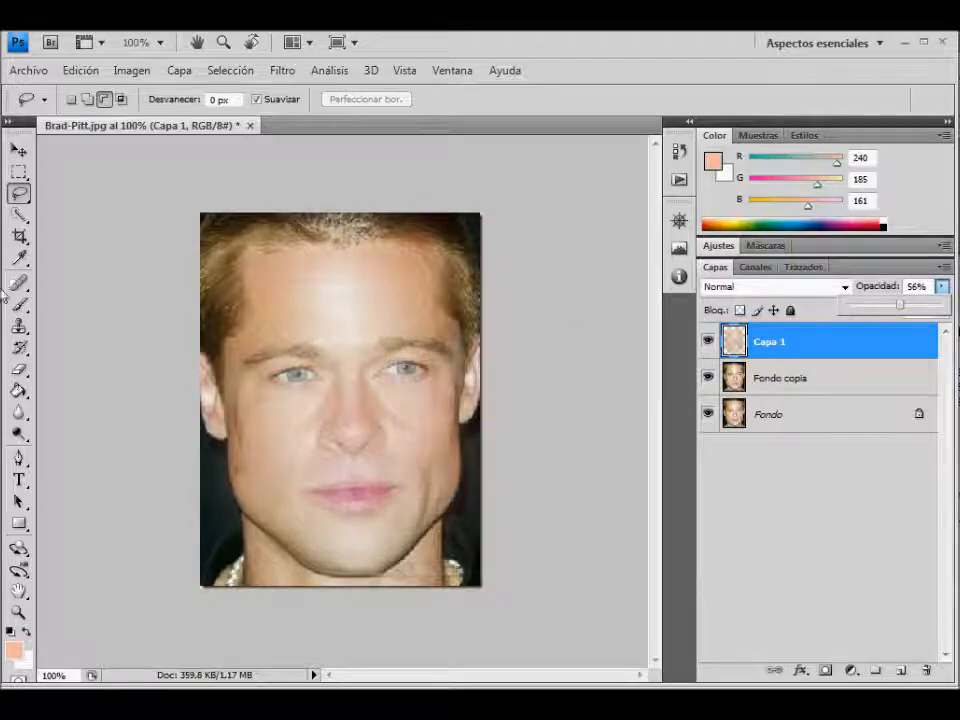
# - Erase the blurred skin over the eyes, eyebrows, nostrils and lips with the 13-pixel Eraser
pyautogui.click(18, 369)
pyautogui.click(62, 368)
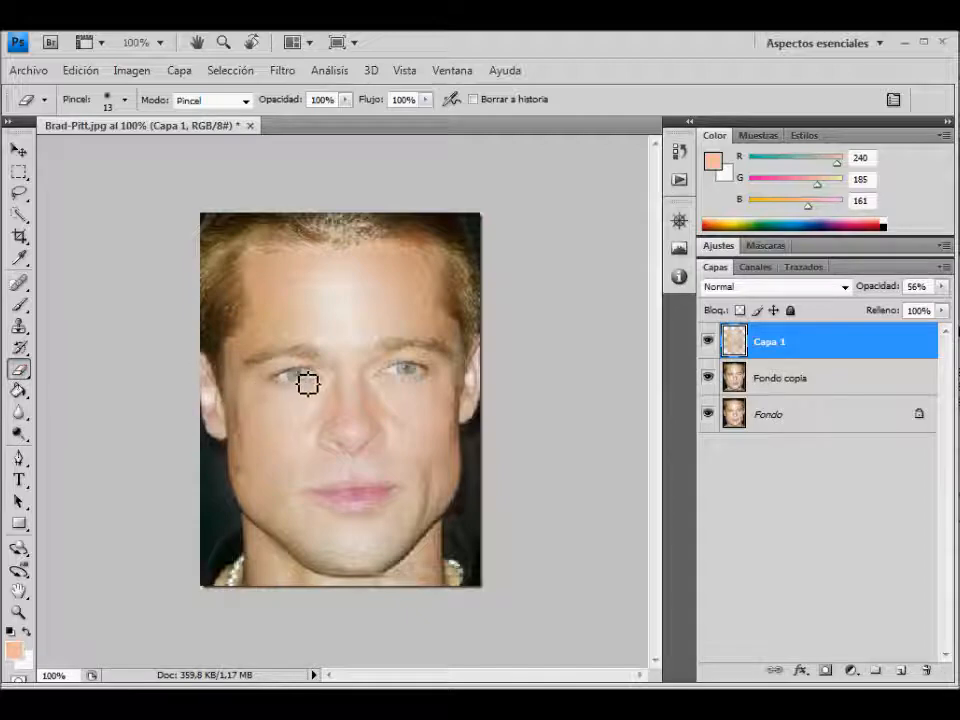
pyautogui.moveTo(303, 384)
pyautogui.mouseDown()
pyautogui.moveTo(311, 381)
pyautogui.moveTo(290, 385)
pyautogui.moveTo(319, 381)
pyautogui.moveTo(285, 386)
pyautogui.moveTo(424, 377)
pyautogui.moveTo(399, 373)
pyautogui.moveTo(388, 377)
pyautogui.moveTo(428, 381)
pyautogui.moveTo(403, 384)
pyautogui.mouseUp()
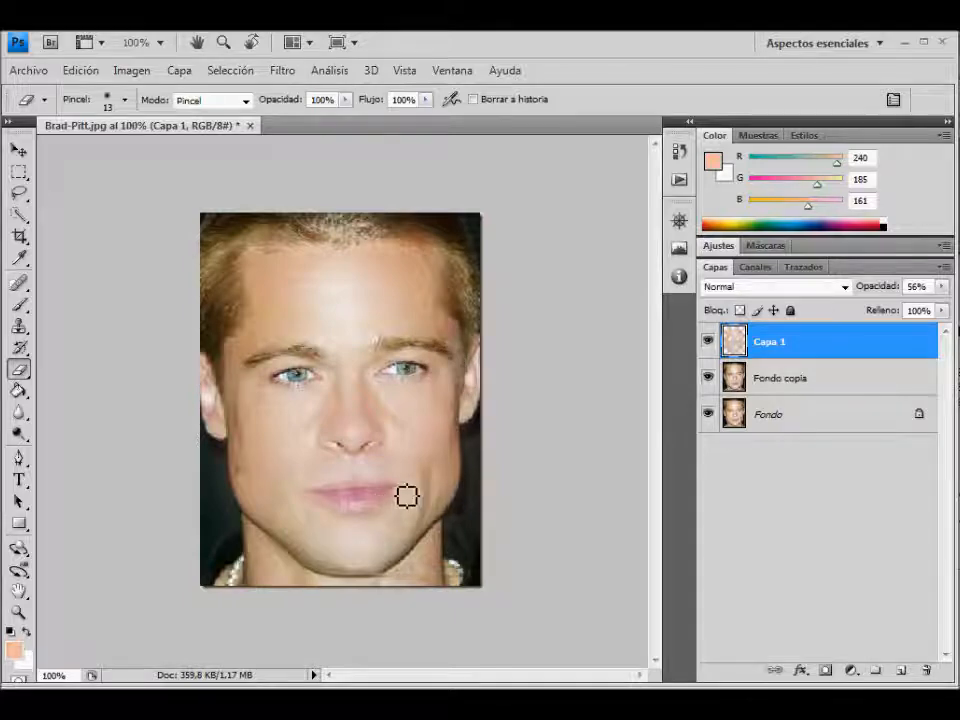
pyautogui.moveTo(372, 495)
pyautogui.mouseDown()
pyautogui.moveTo(319, 499)
pyautogui.moveTo(366, 510)
pyautogui.moveTo(391, 502)
pyautogui.moveTo(371, 515)
pyautogui.moveTo(338, 507)
pyautogui.moveTo(366, 518)
pyautogui.moveTo(381, 506)
pyautogui.moveTo(356, 516)
pyautogui.moveTo(327, 502)
pyautogui.moveTo(397, 498)
pyautogui.moveTo(361, 515)
pyautogui.moveTo(331, 504)
pyautogui.moveTo(393, 503)
pyautogui.moveTo(376, 514)
pyautogui.moveTo(340, 511)
pyautogui.moveTo(357, 520)
pyautogui.moveTo(426, 509)
pyautogui.mouseUp()
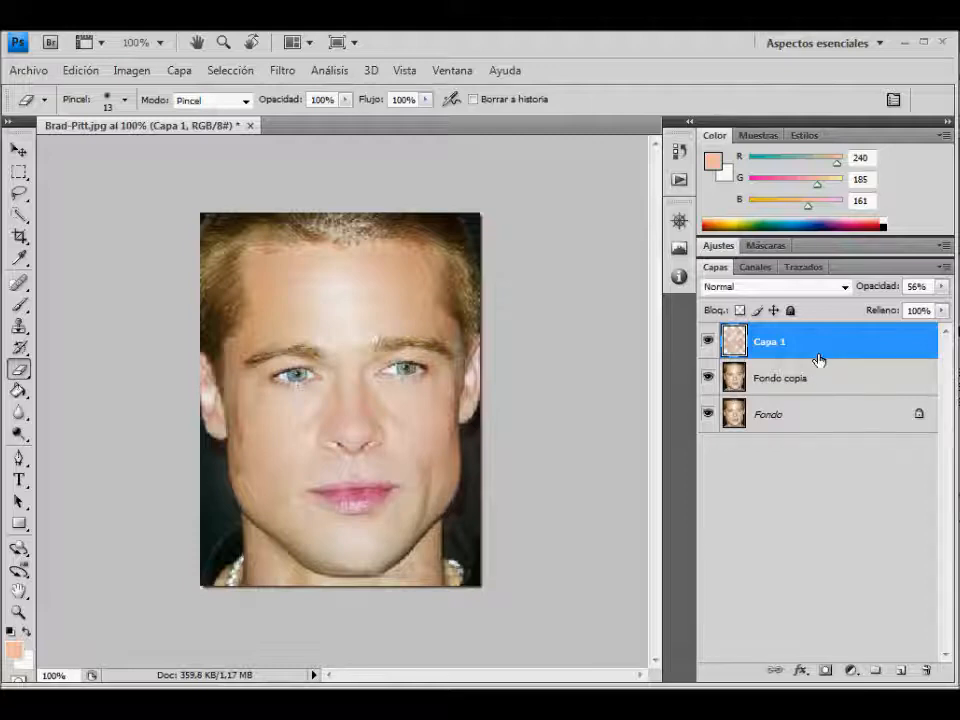
# - Check the smoothing by toggling the skin layer's visibility, and merge all three layers into a single background layer
pyautogui.click(708, 343)
pyautogui.click(708, 343)
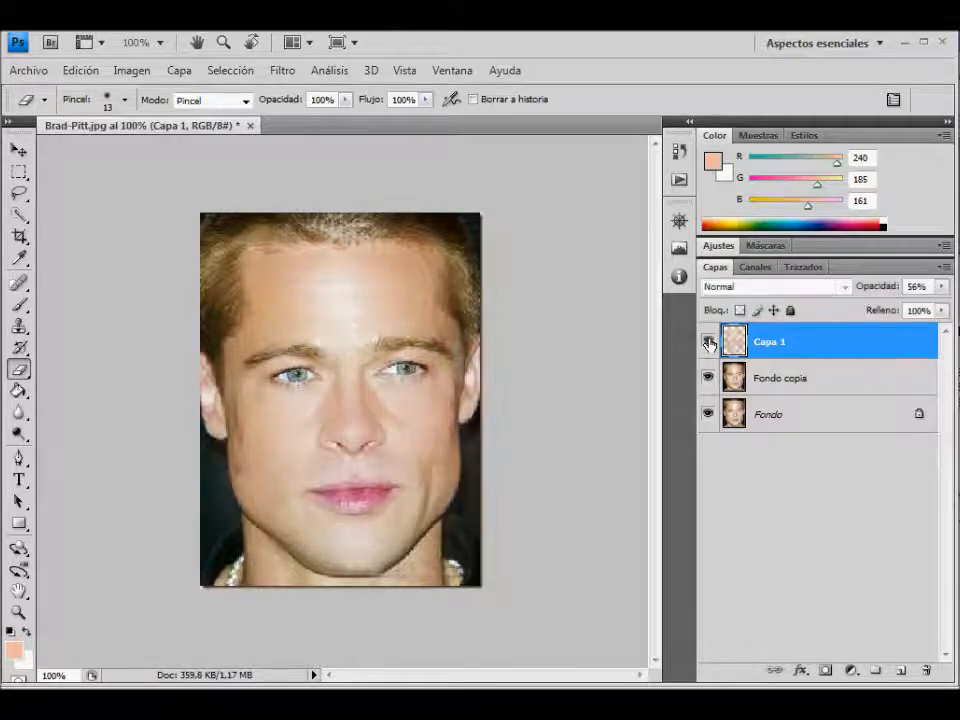
pyautogui.keyDown('shift'); pyautogui.click(782, 380); pyautogui.keyUp('shift')
pyautogui.keyDown('shift'); pyautogui.click(786, 413); pyautogui.keyUp('shift')
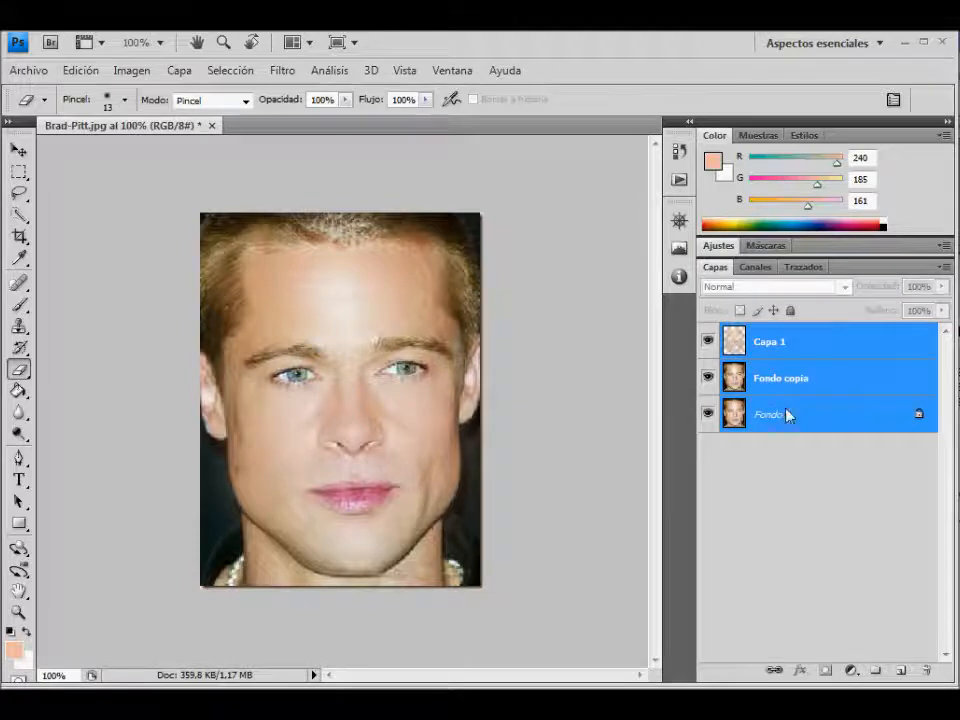
pyautogui.rightClick(788, 413)
pyautogui.click(817, 531)
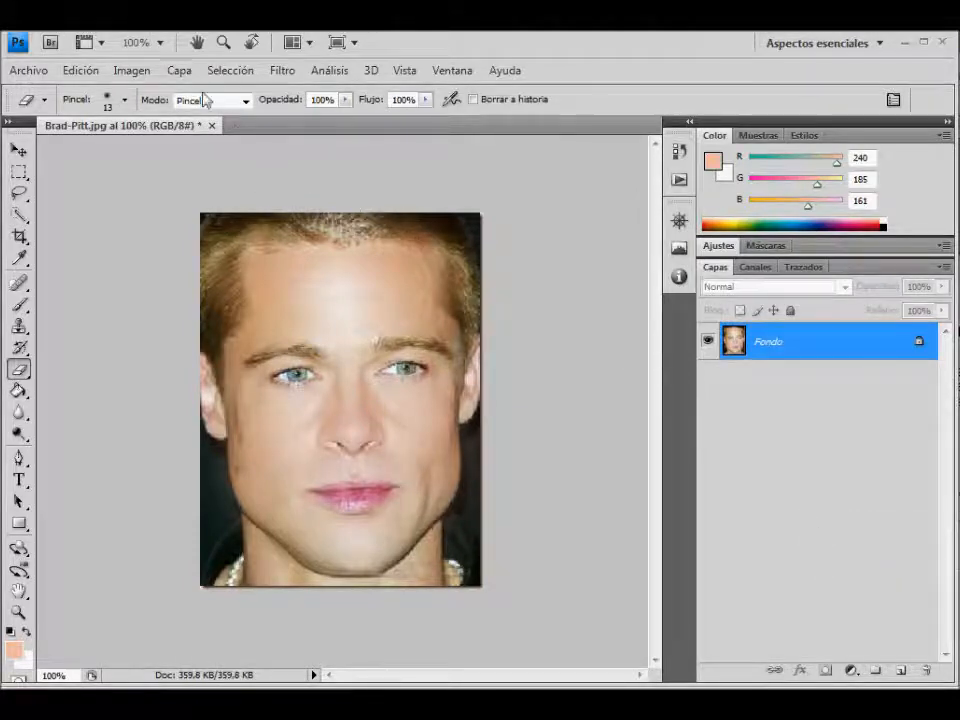
# - Apply a Selective Color adjustment to the merged image, setting the black component of the blacks to 7%
pyautogui.click(140, 71)
pyautogui.moveTo(262, 122)
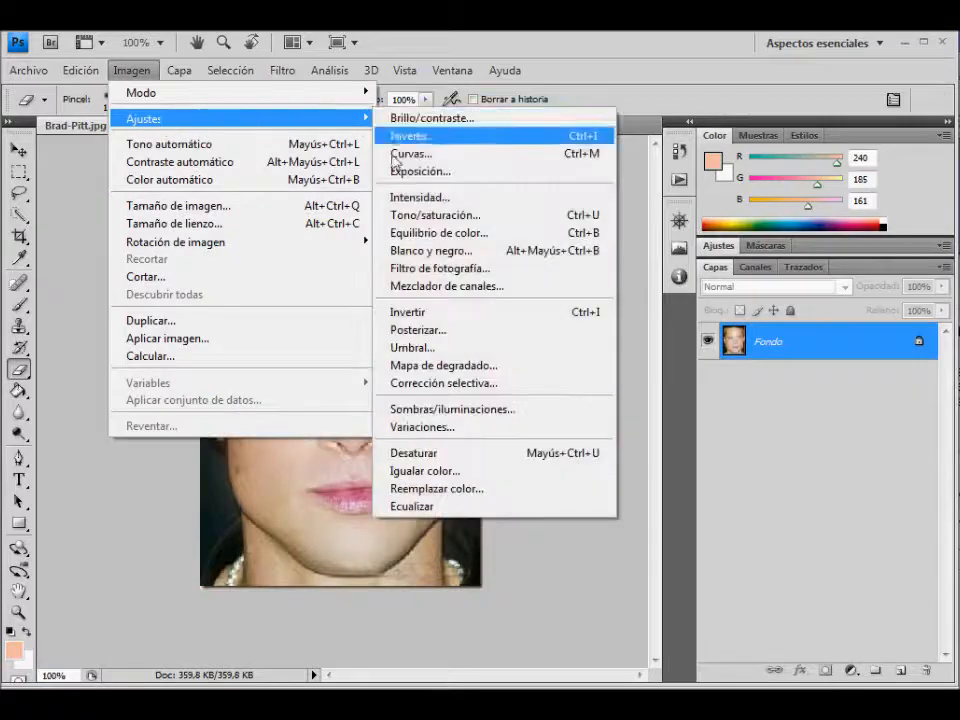
pyautogui.click(416, 386)
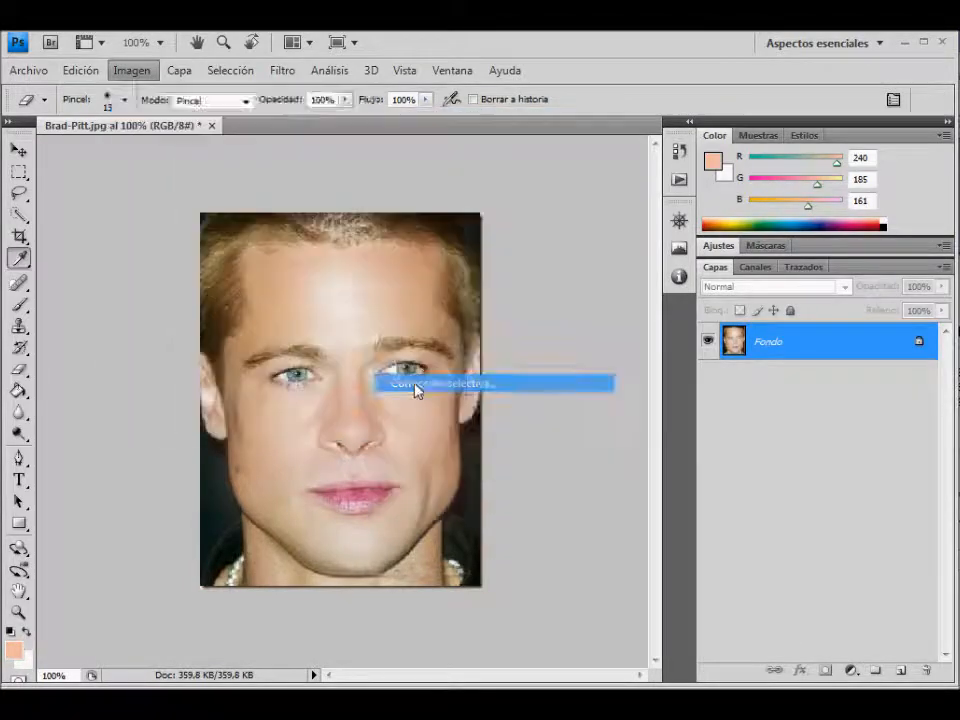
pyautogui.click(645, 222)
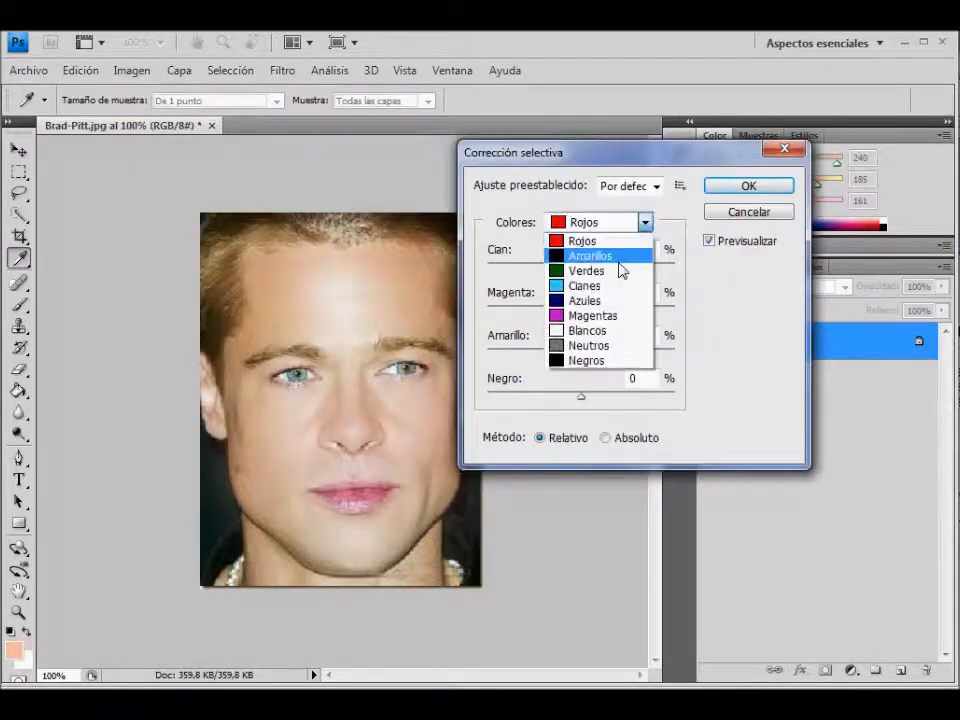
pyautogui.click(598, 362)
pyautogui.moveTo(588, 156); pyautogui.dragTo(682, 152)
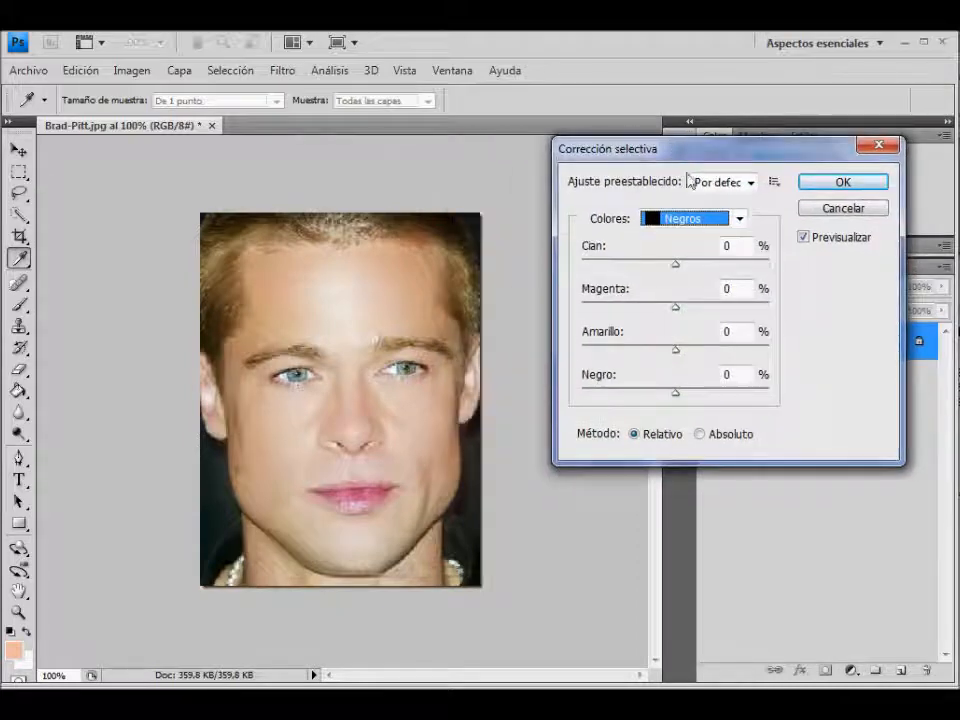
pyautogui.click(736, 373)
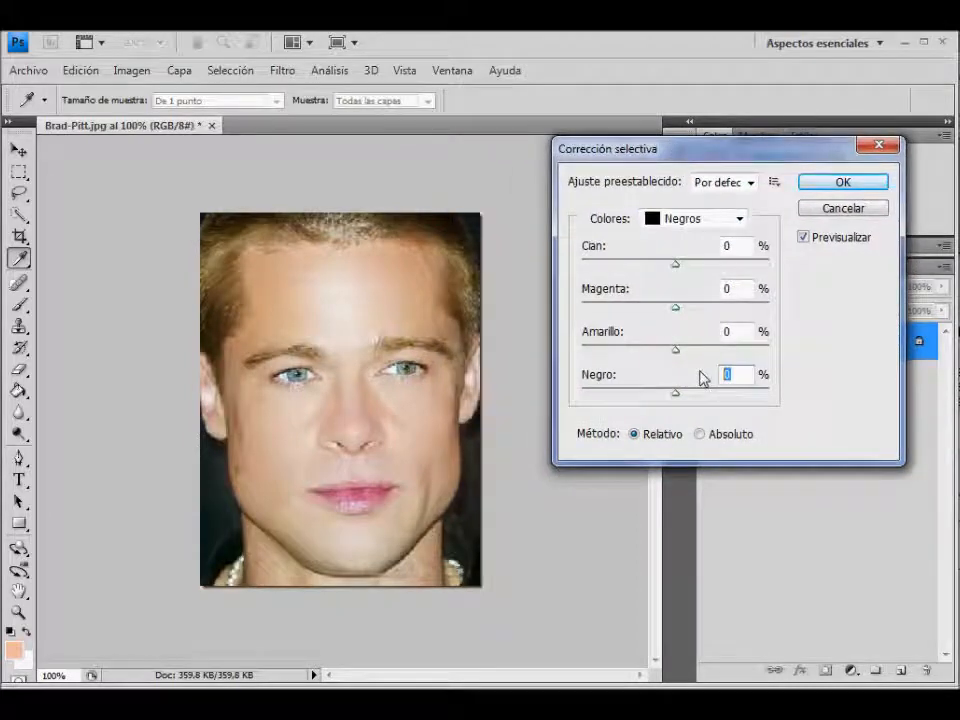
pyautogui.write('7')
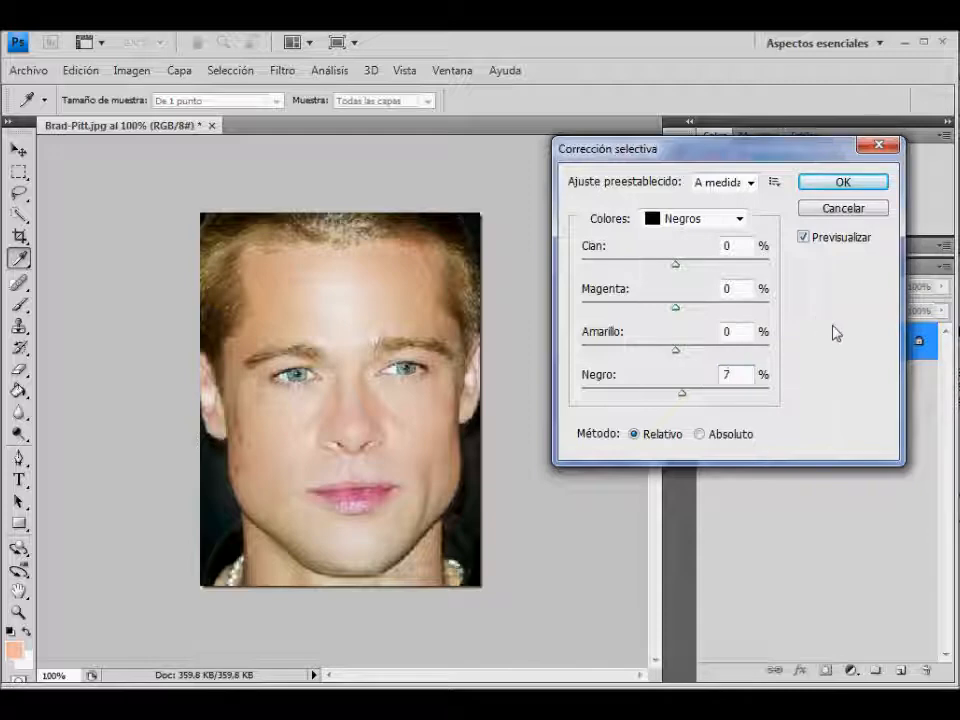
pyautogui.click(836, 184)
pyautogui.press('e')
# - Apply a Brightness/Contrast adjustment to the merged image, slightly lowering both the brightness and the contrast
pyautogui.click(131, 70)
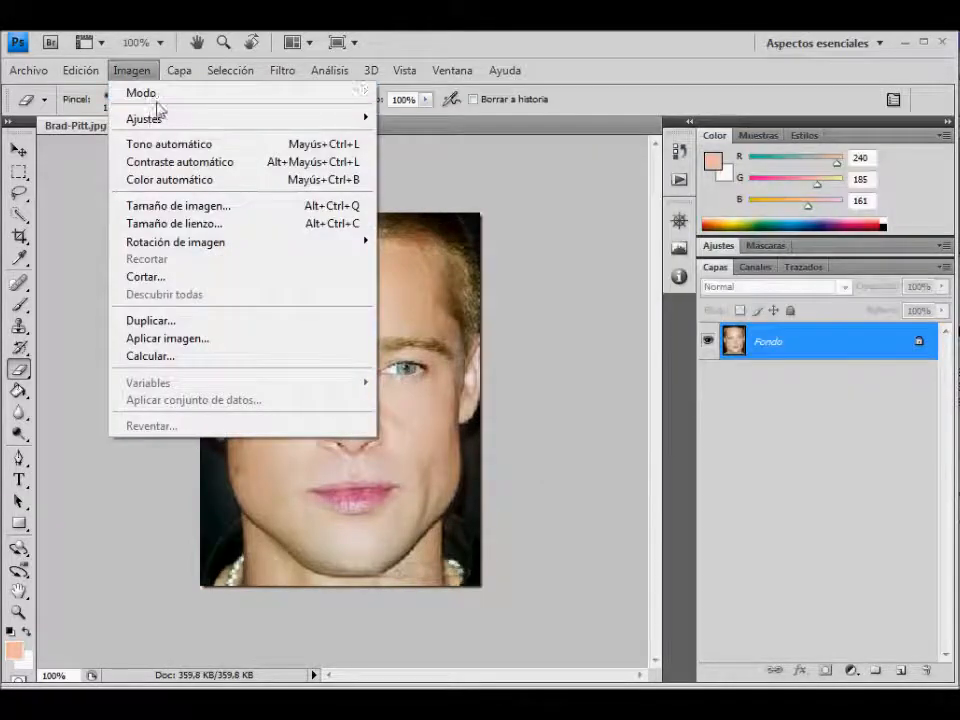
pyautogui.moveTo(160, 122)
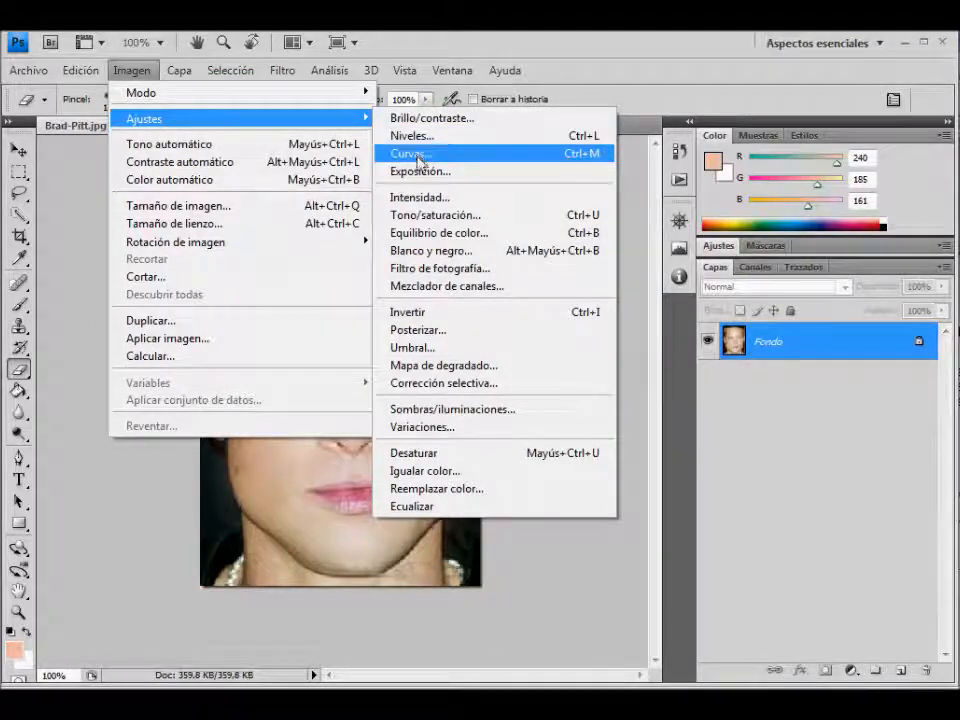
pyautogui.click(425, 118)
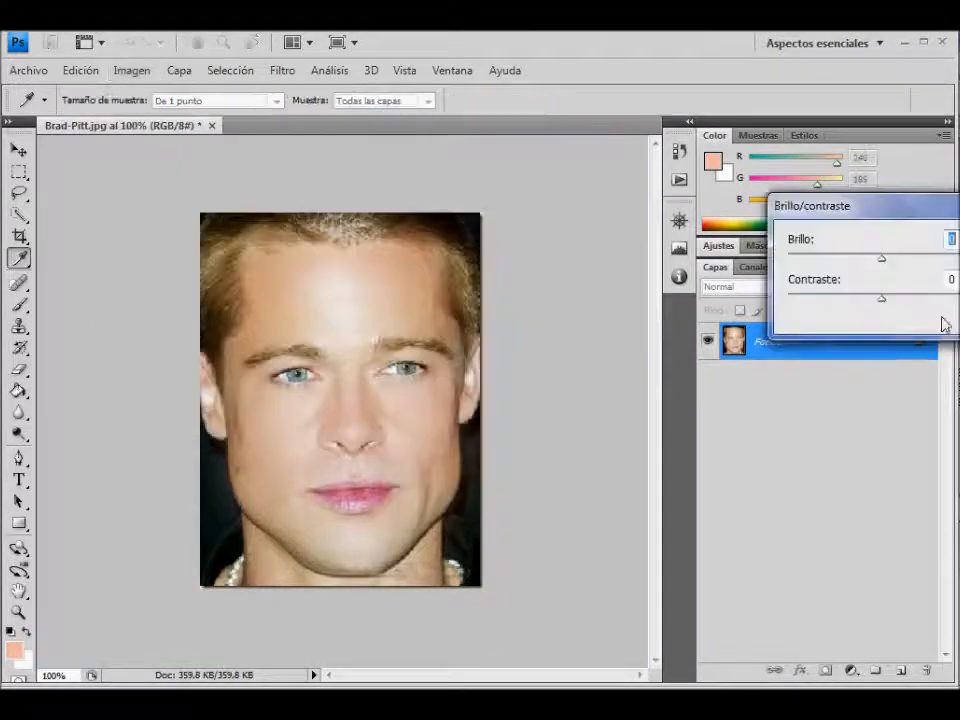
pyautogui.moveTo(885, 268); pyautogui.dragTo(866, 264)
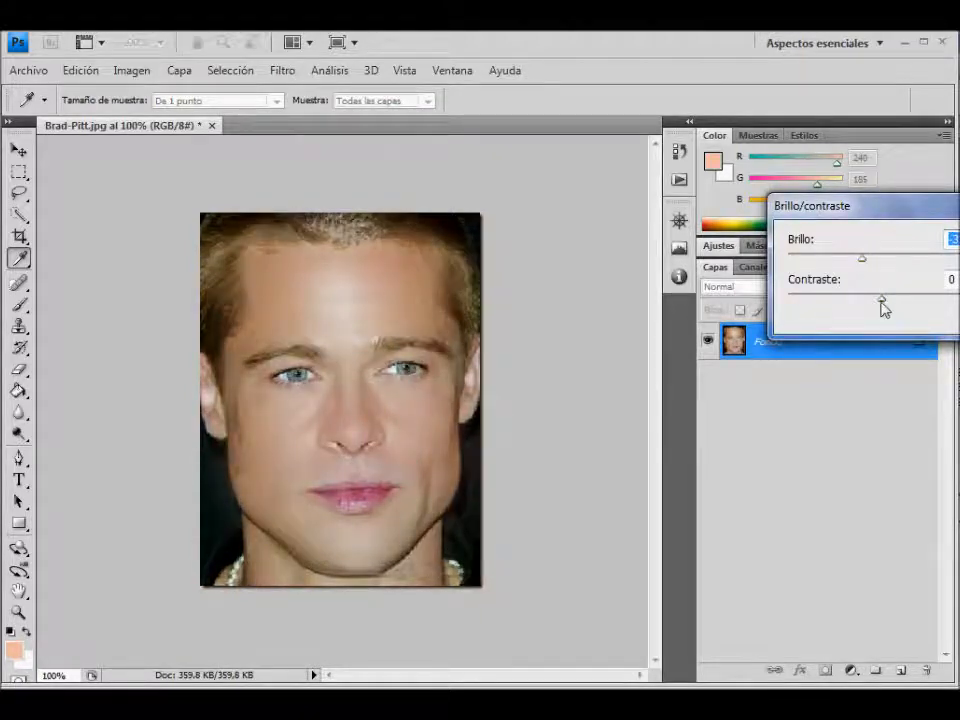
pyautogui.moveTo(891, 300); pyautogui.dragTo(926, 314)
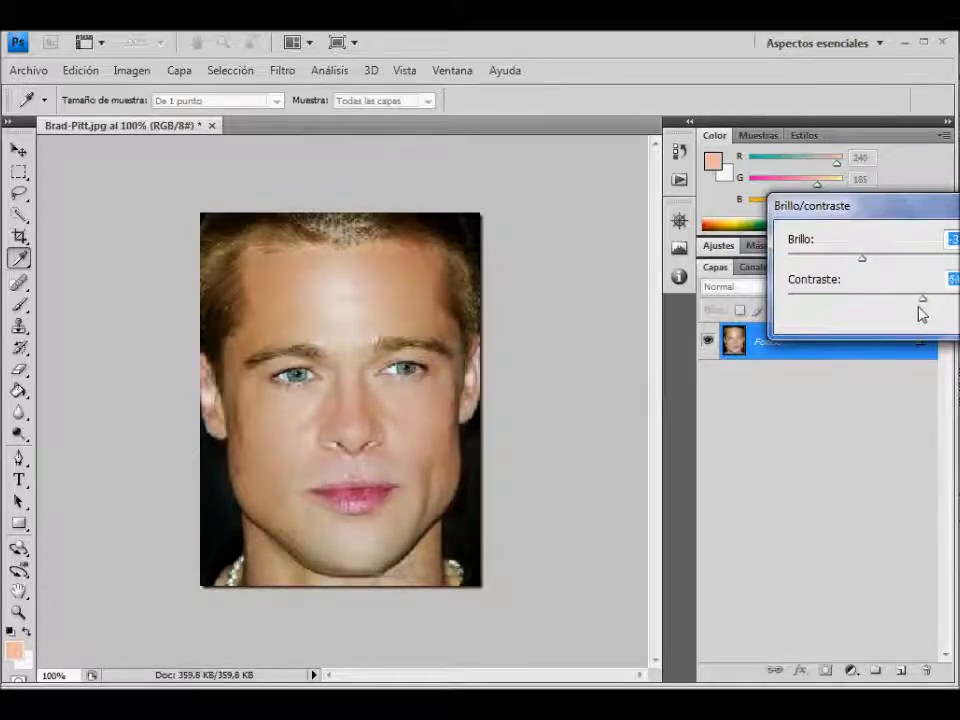
pyautogui.moveTo(894, 308); pyautogui.dragTo(865, 308)
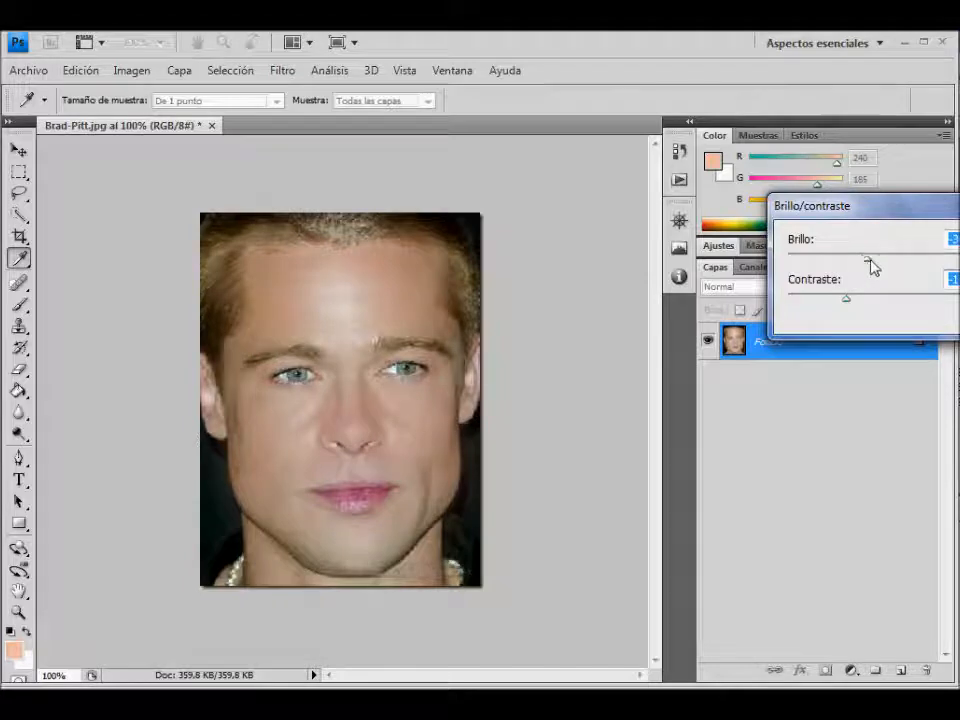
pyautogui.moveTo(872, 265); pyautogui.dragTo(878, 266)
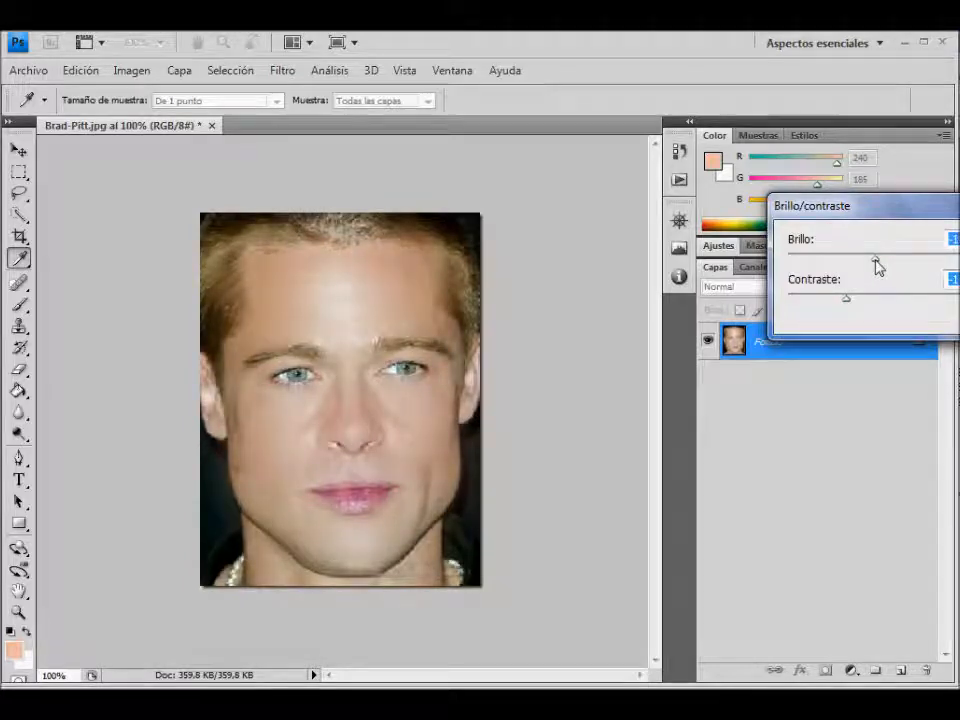
pyautogui.press('Return')
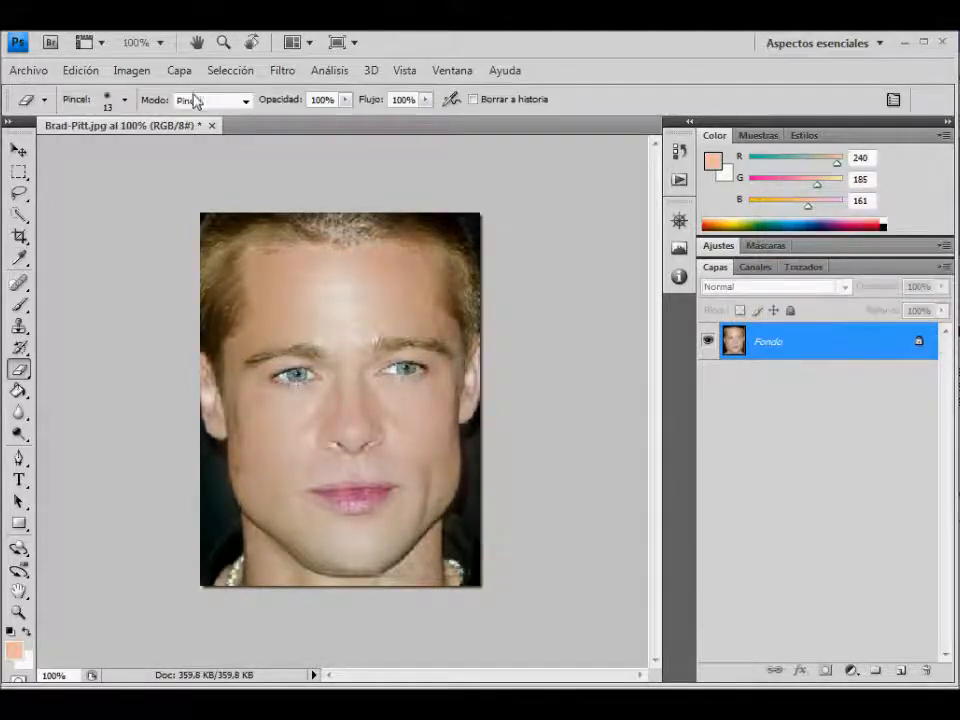
# - Apply a Hue/Saturation adjustment to the whole image with saturation at -10 and lightness at -4
pyautogui.click(131, 70)
pyautogui.moveTo(264, 120)
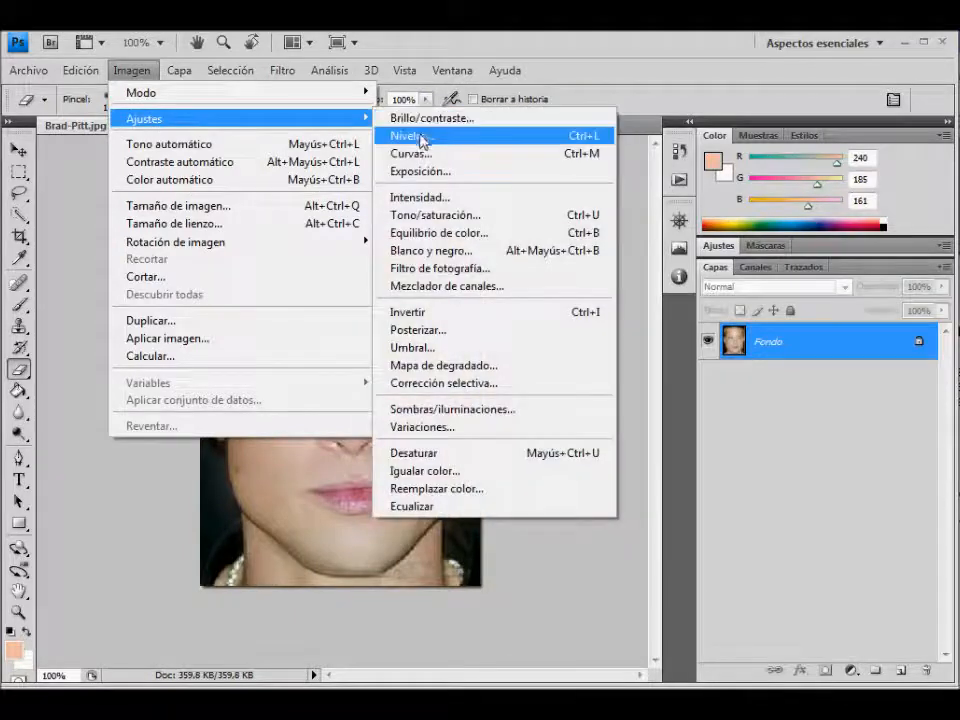
pyautogui.click(421, 225)
pyautogui.moveTo(666, 283)
pyautogui.mouseDown()
pyautogui.moveTo(691, 285)
pyautogui.moveTo(653, 285)
pyautogui.mouseUp()
pyautogui.moveTo(657, 336)
pyautogui.mouseDown()
pyautogui.moveTo(675, 336)
pyautogui.moveTo(649, 336)
pyautogui.moveTo(656, 340)
pyautogui.mouseUp()
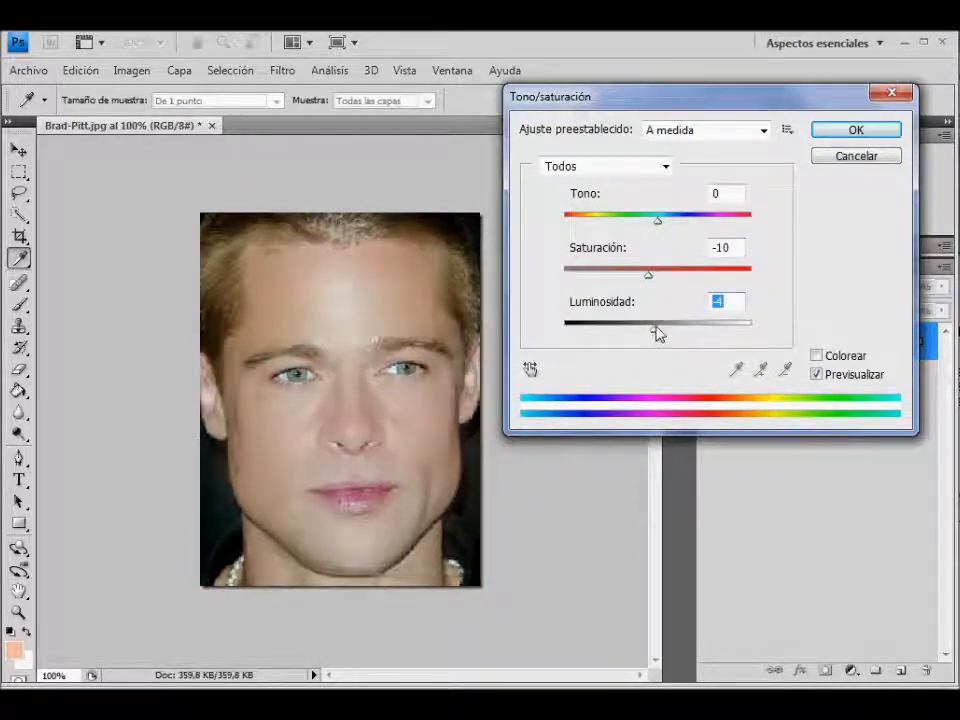
pyautogui.click(856, 131)
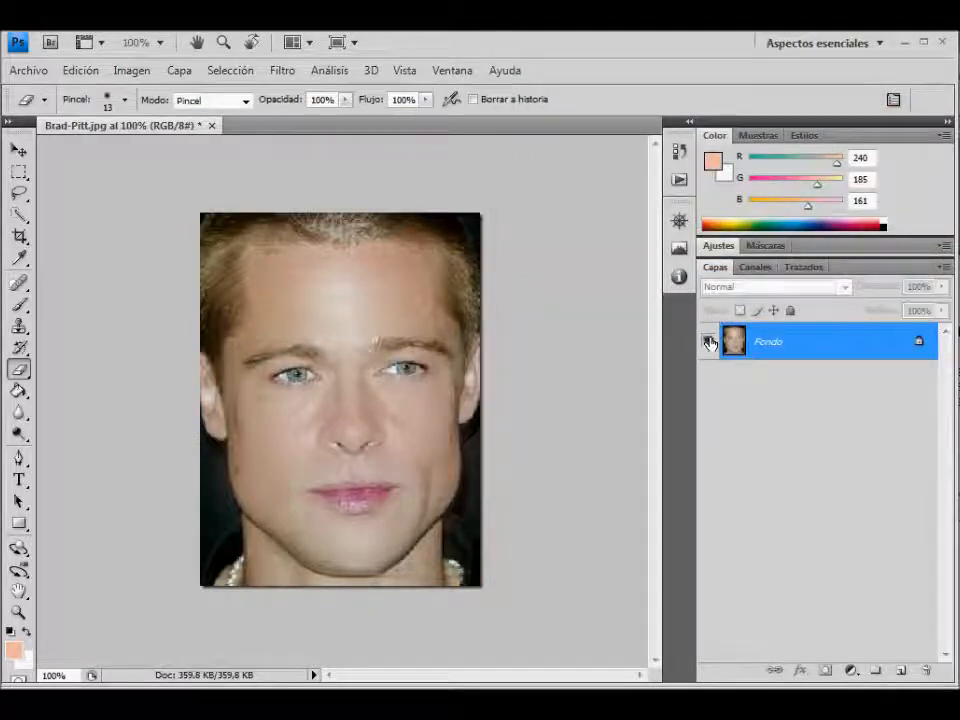
# - Compare the original photo with the retouched result by switching the history to the opening snapshot and back to the Hue/Saturation state
pyautogui.click(691, 124)
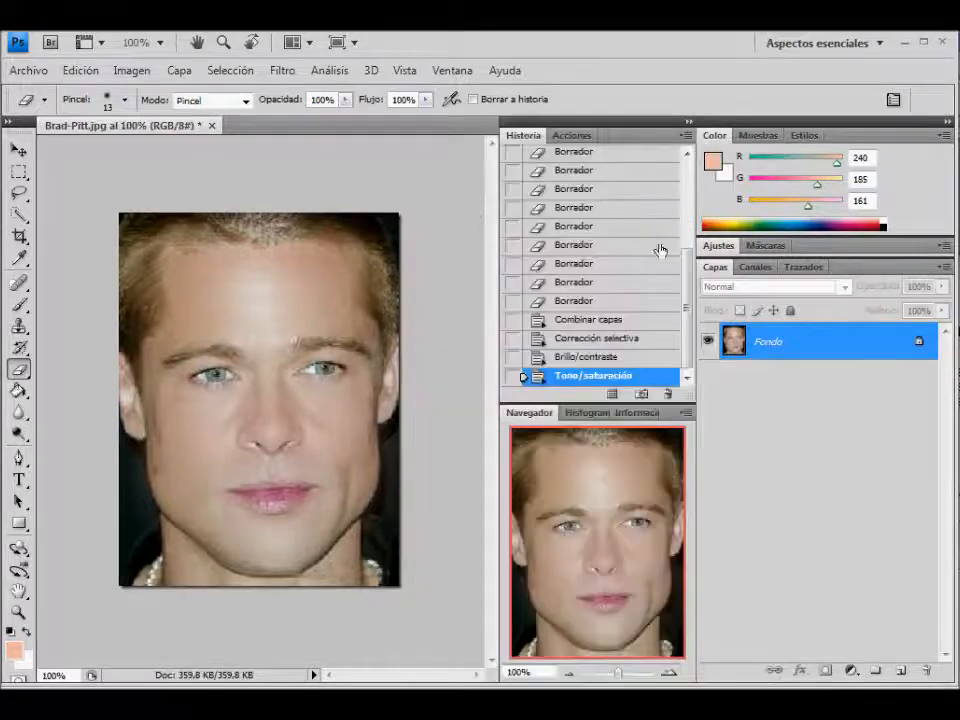
pyautogui.moveTo(690, 270); pyautogui.dragTo(688, 180)
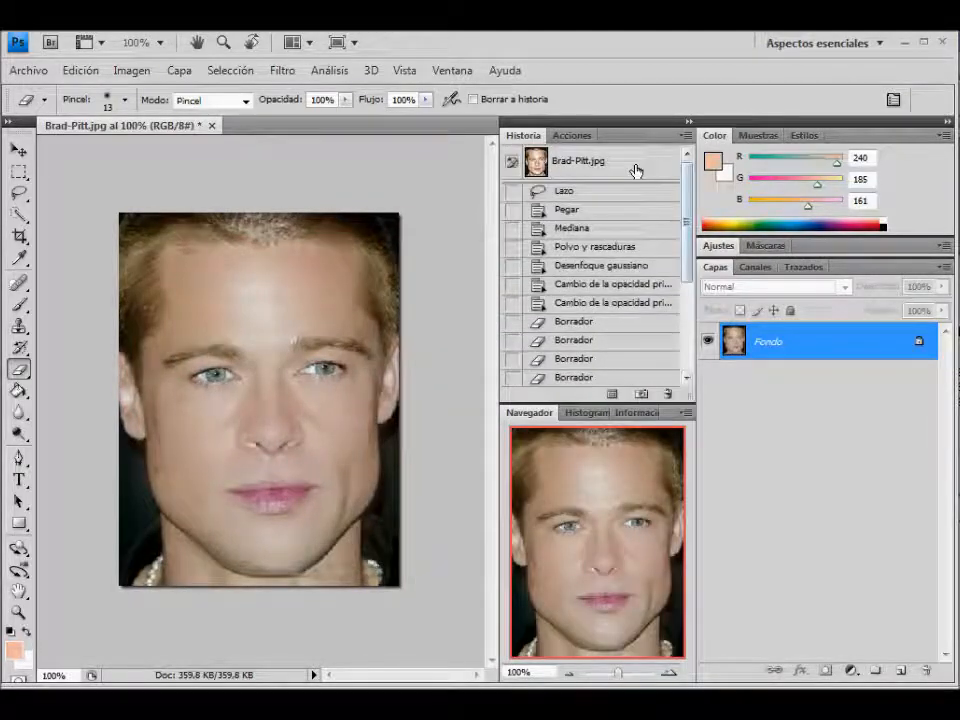
pyautogui.click(636, 171)
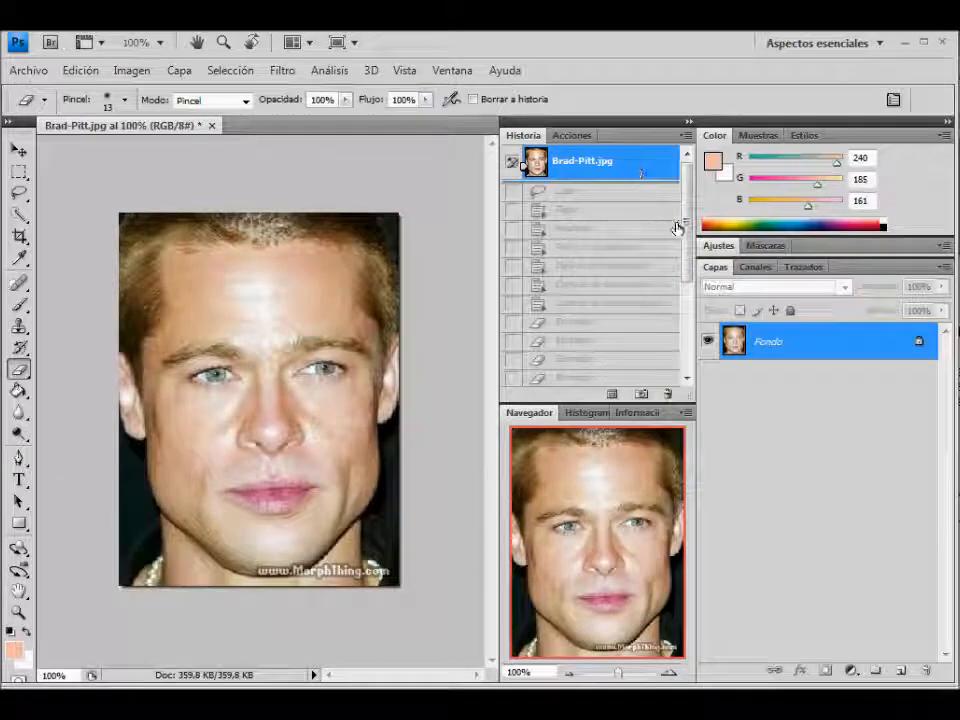
pyautogui.moveTo(690, 242); pyautogui.dragTo(677, 356)
pyautogui.click(636, 378)
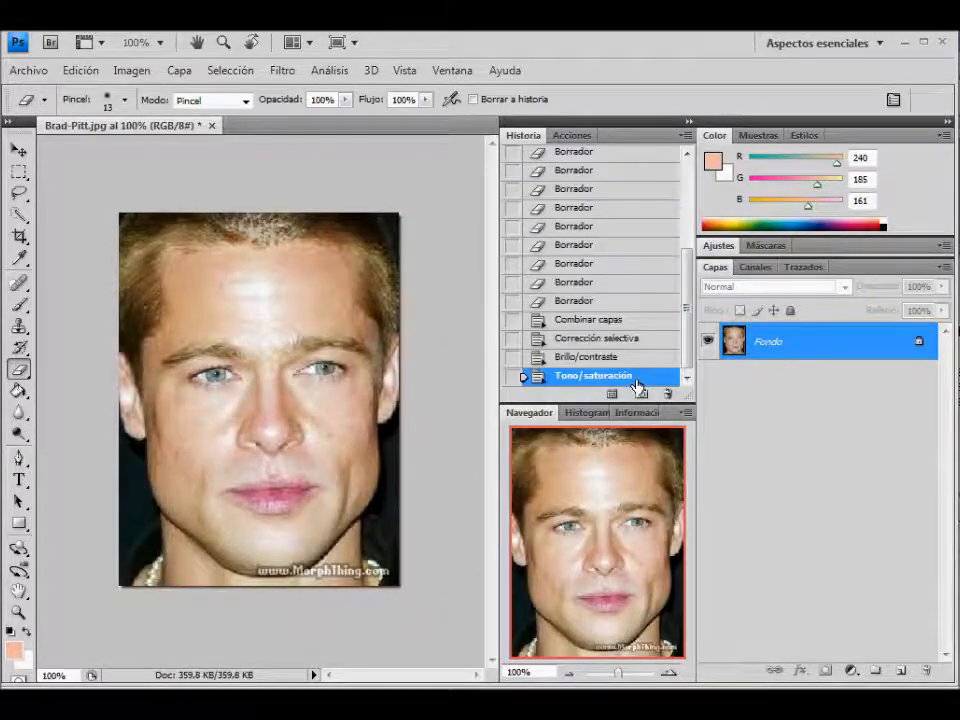